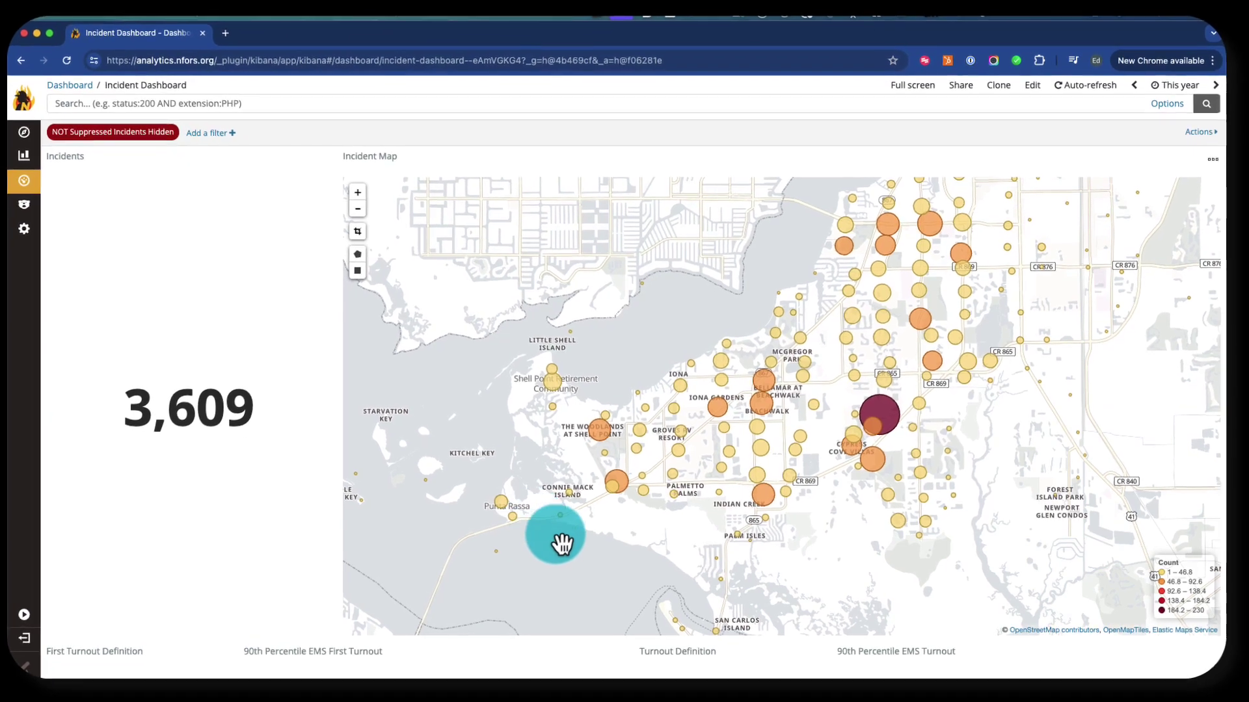
Examine incident counts for clusters around Shell Point and Cypress Cove Villas, and their distribution across the wider Fort Myers area
{"action": "left_click_drag", "start_coordinate": [606, 570], "coordinate": [521, 588]}
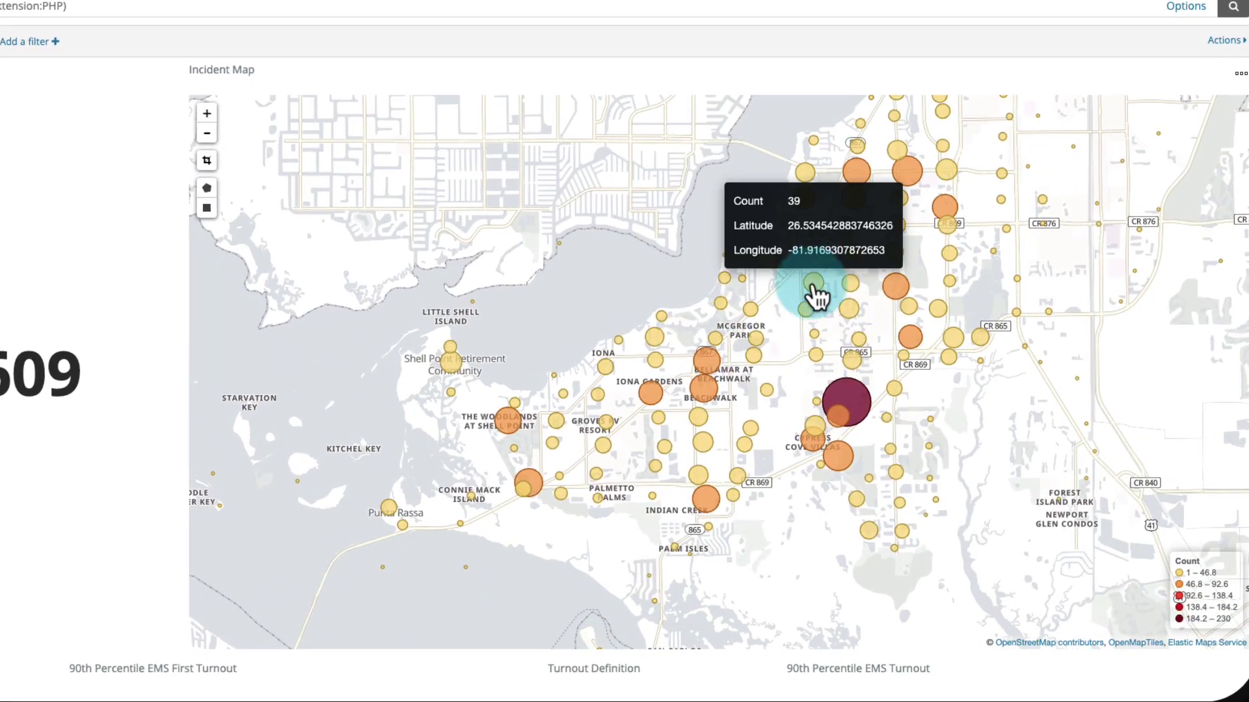
{"action": "left_click_drag", "start_coordinate": [819, 276], "coordinate": [838, 333]}
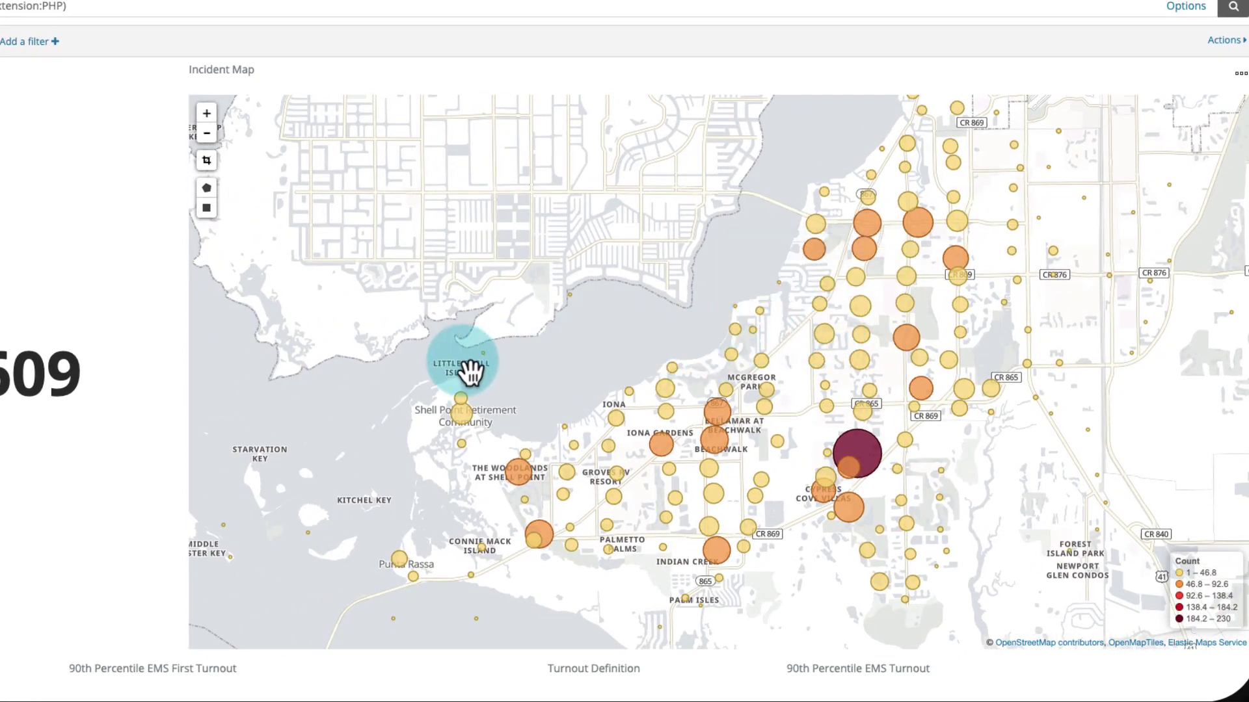
{"action": "mouse_move", "coordinate": [468, 374]}
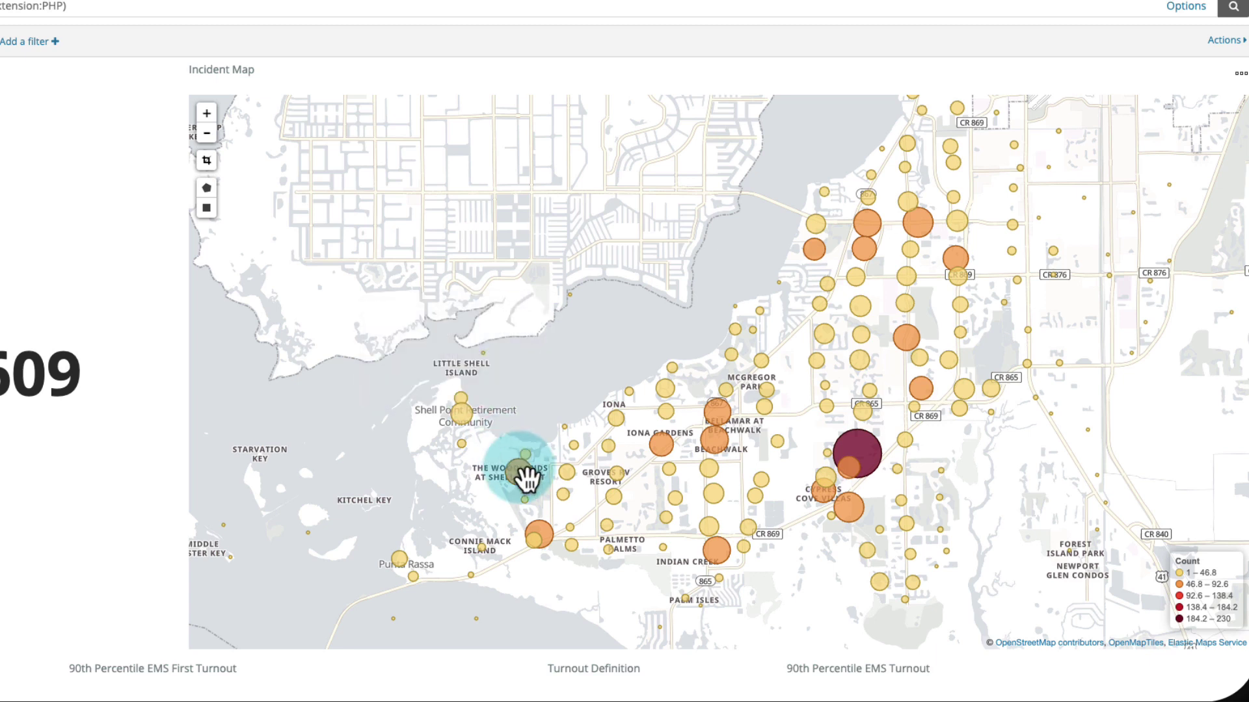
{"action": "mouse_move", "coordinate": [527, 485]}
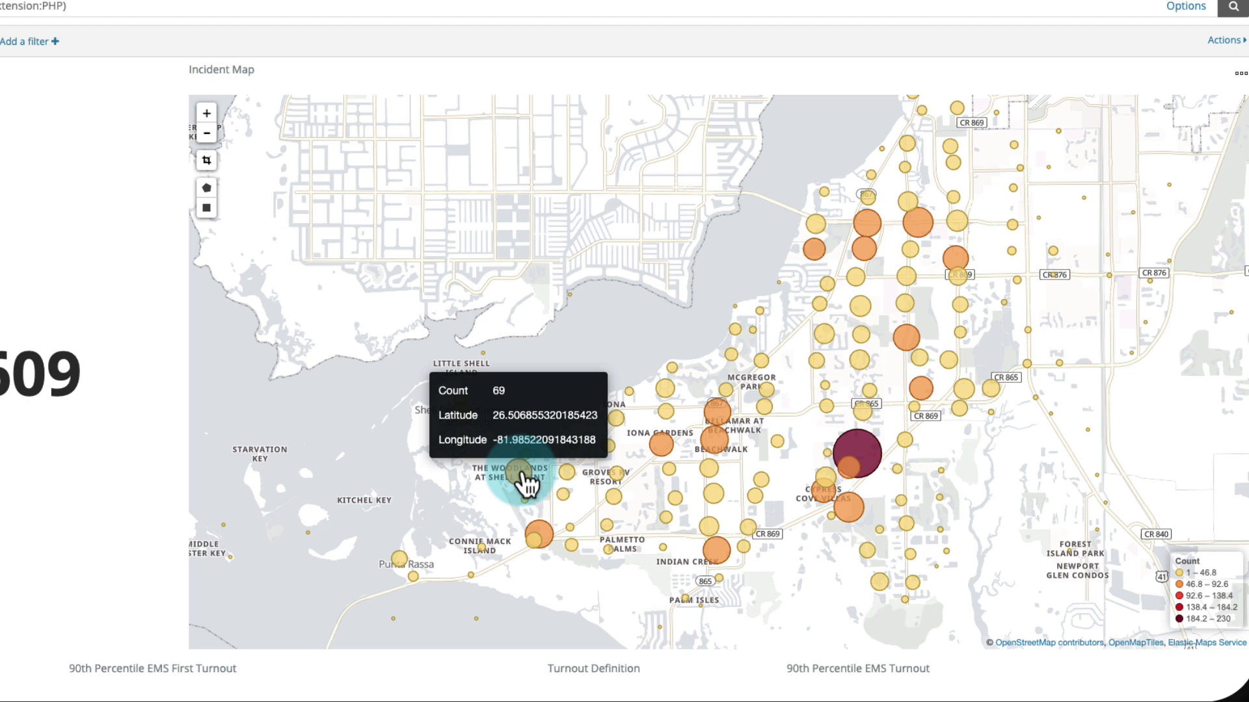
{"action": "mouse_move", "coordinate": [845, 467]}
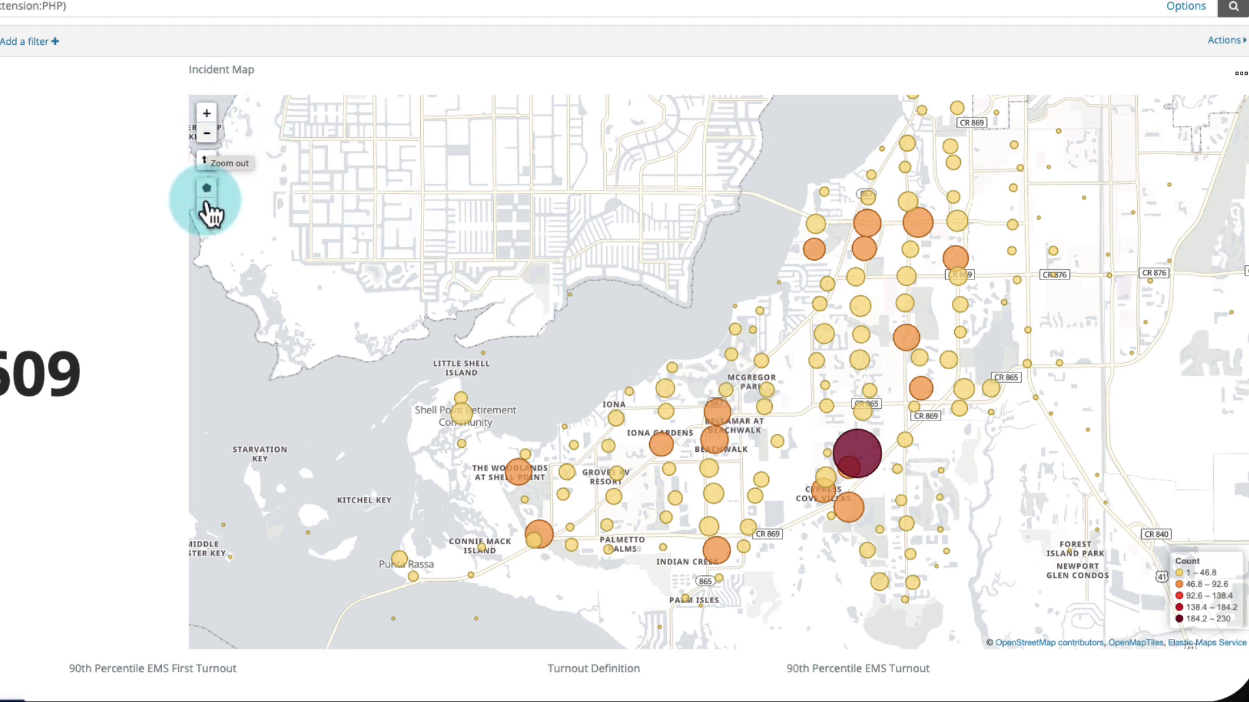
{"action": "left_click", "coordinate": [207, 133]}
{"action": "left_click", "coordinate": [207, 133]}
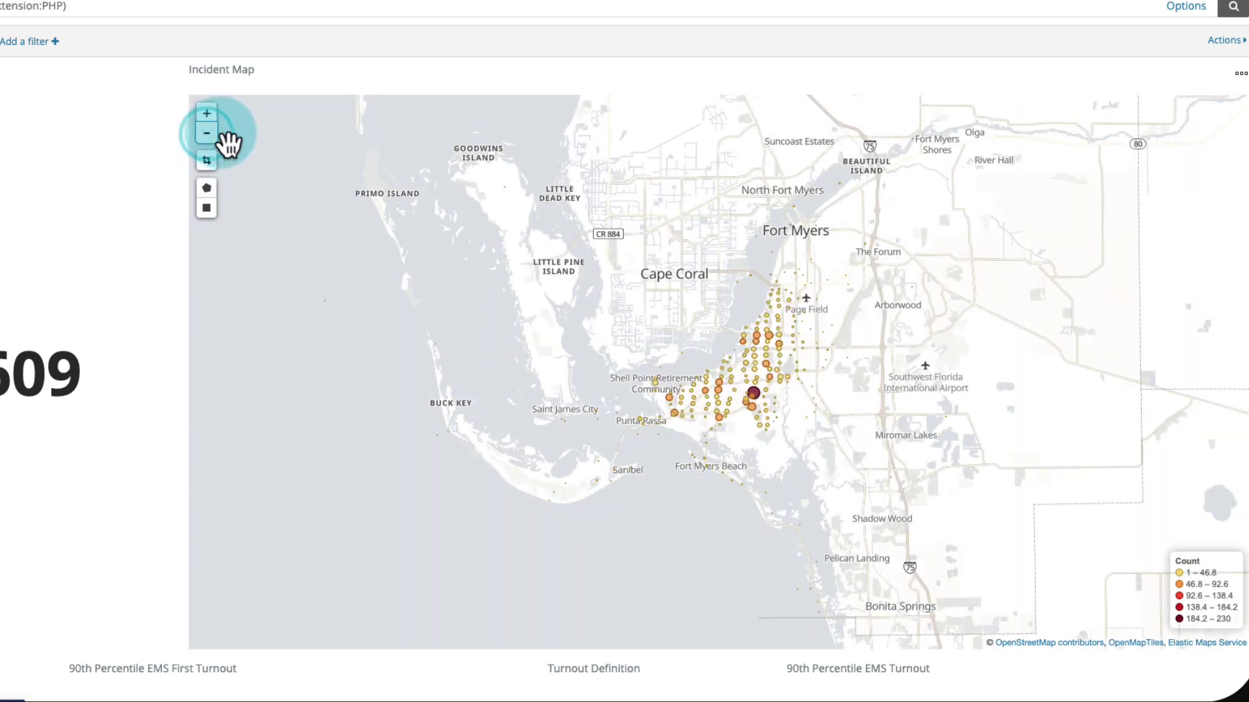
{"action": "left_click_drag", "start_coordinate": [449, 273], "coordinate": [457, 286]}
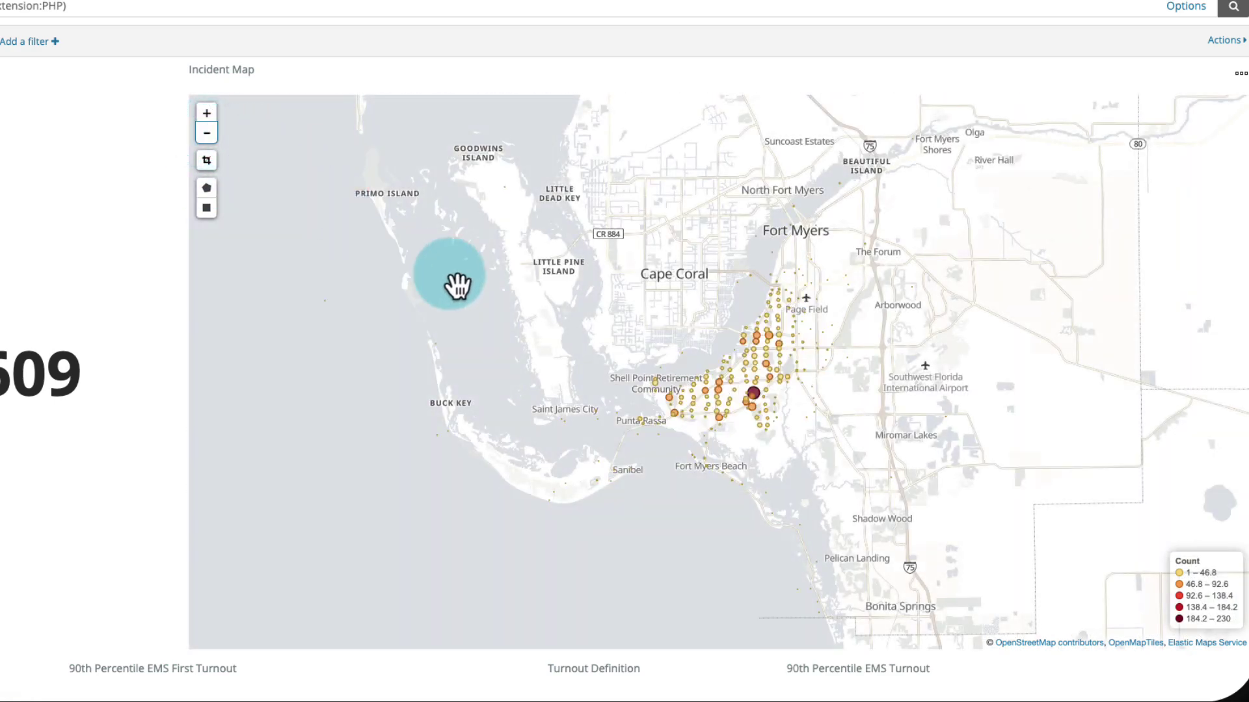
Filter the dashboard to a rectangle drawn on the Incident Map around the medical center cluster beside Tranquility Lake
{"action": "left_click", "coordinate": [207, 120]}
{"action": "double_click", "coordinate": [510, 284]}
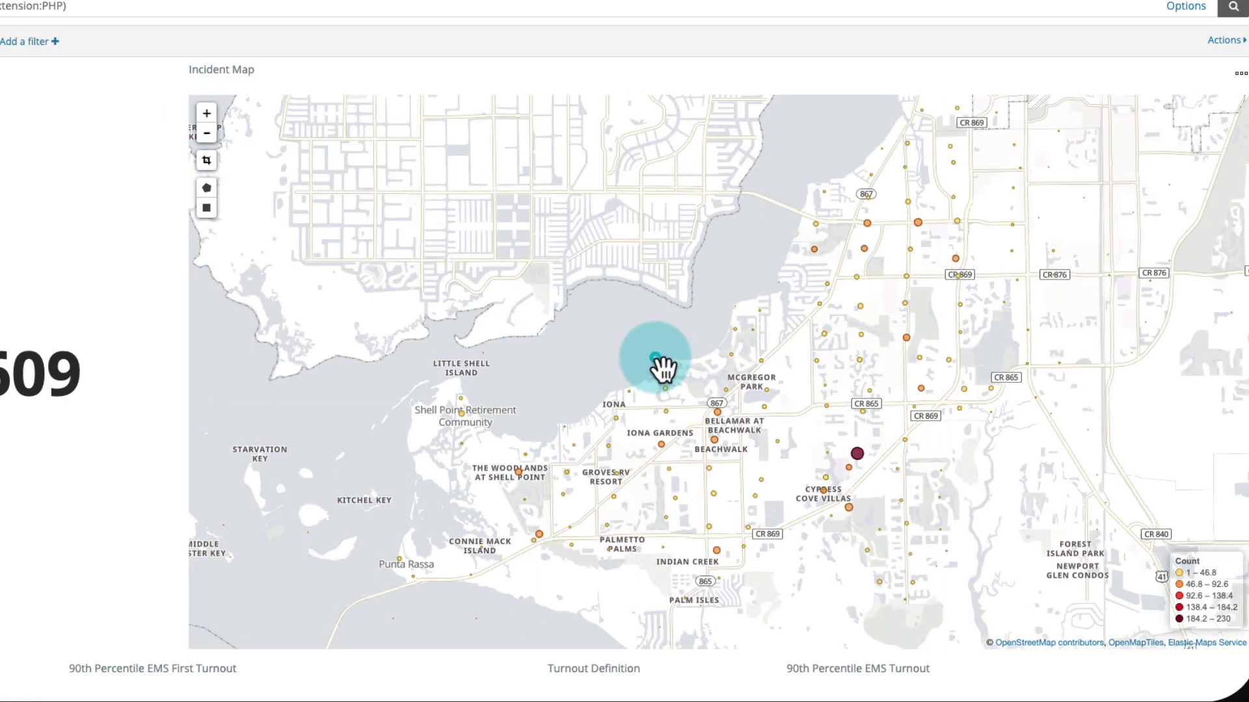
{"action": "left_click_drag", "start_coordinate": [655, 365], "coordinate": [510, 255]}
{"action": "left_click", "coordinate": [207, 115]}
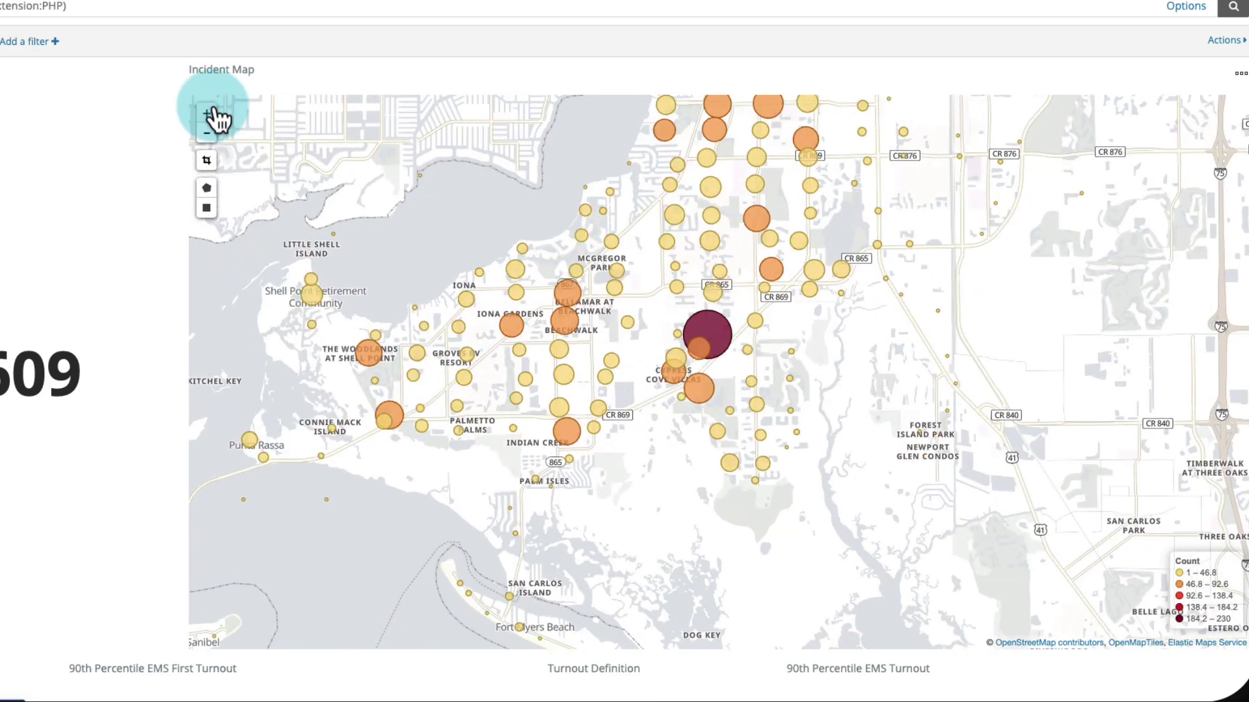
{"action": "left_click", "coordinate": [208, 116]}
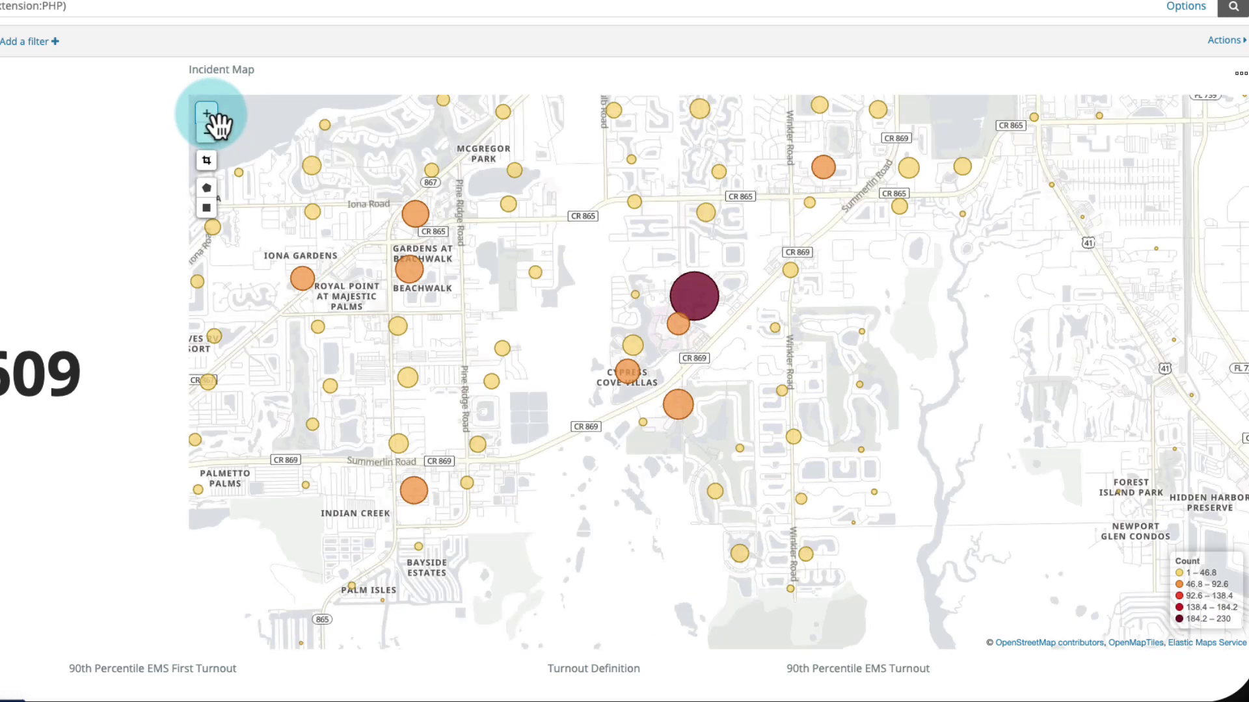
{"action": "left_click_drag", "start_coordinate": [510, 354], "coordinate": [905, 306]}
{"action": "left_click", "coordinate": [206, 113]}
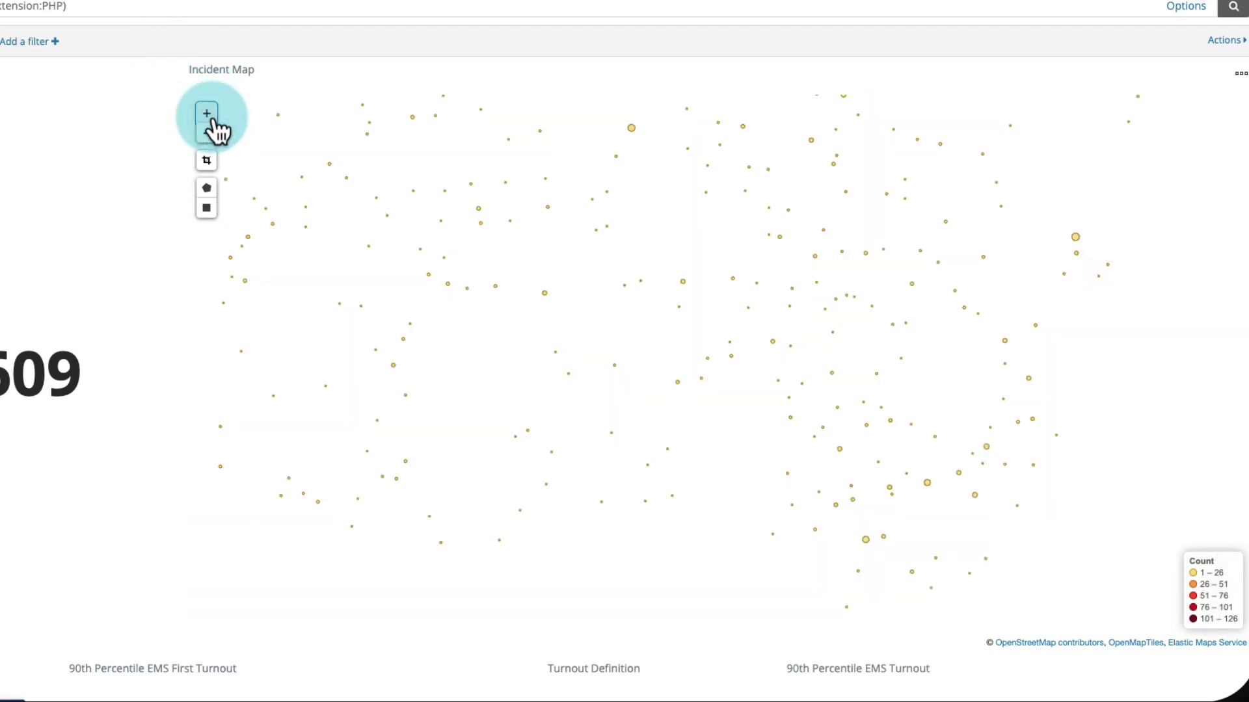
{"action": "left_click_drag", "start_coordinate": [301, 253], "coordinate": [624, 346]}
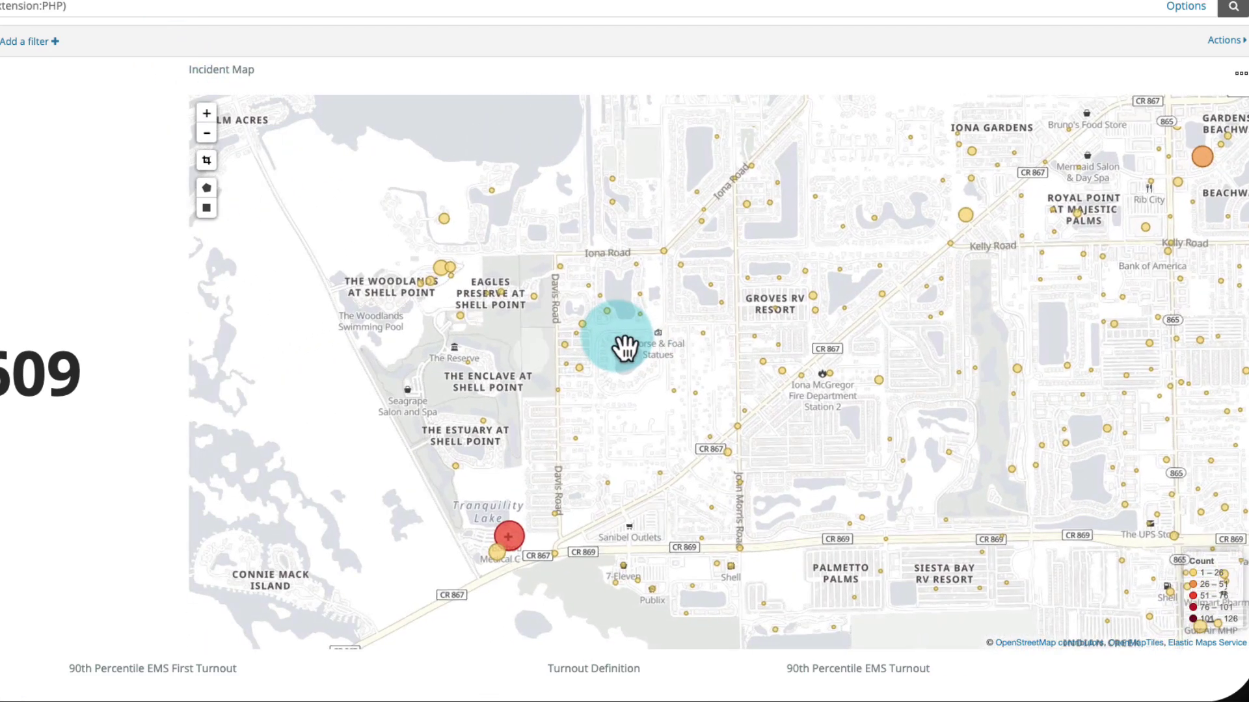
{"action": "left_click_drag", "start_coordinate": [571, 460], "coordinate": [579, 355]}
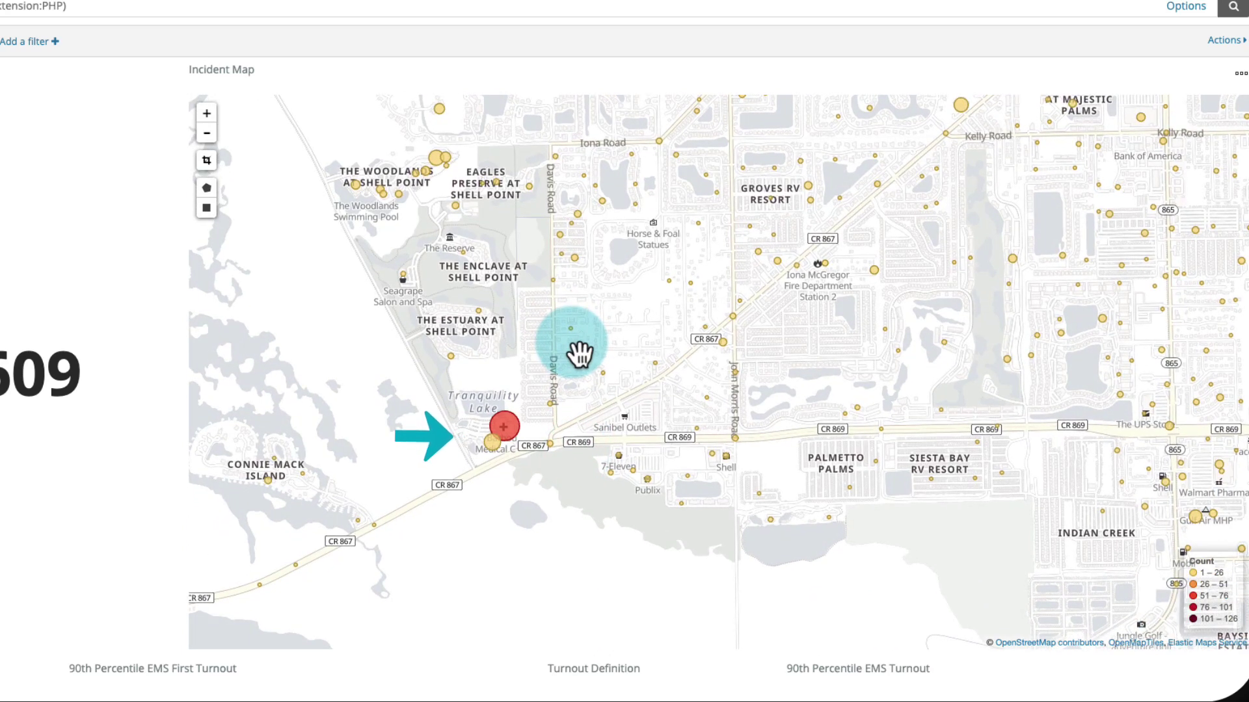
{"action": "left_click", "coordinate": [209, 209]}
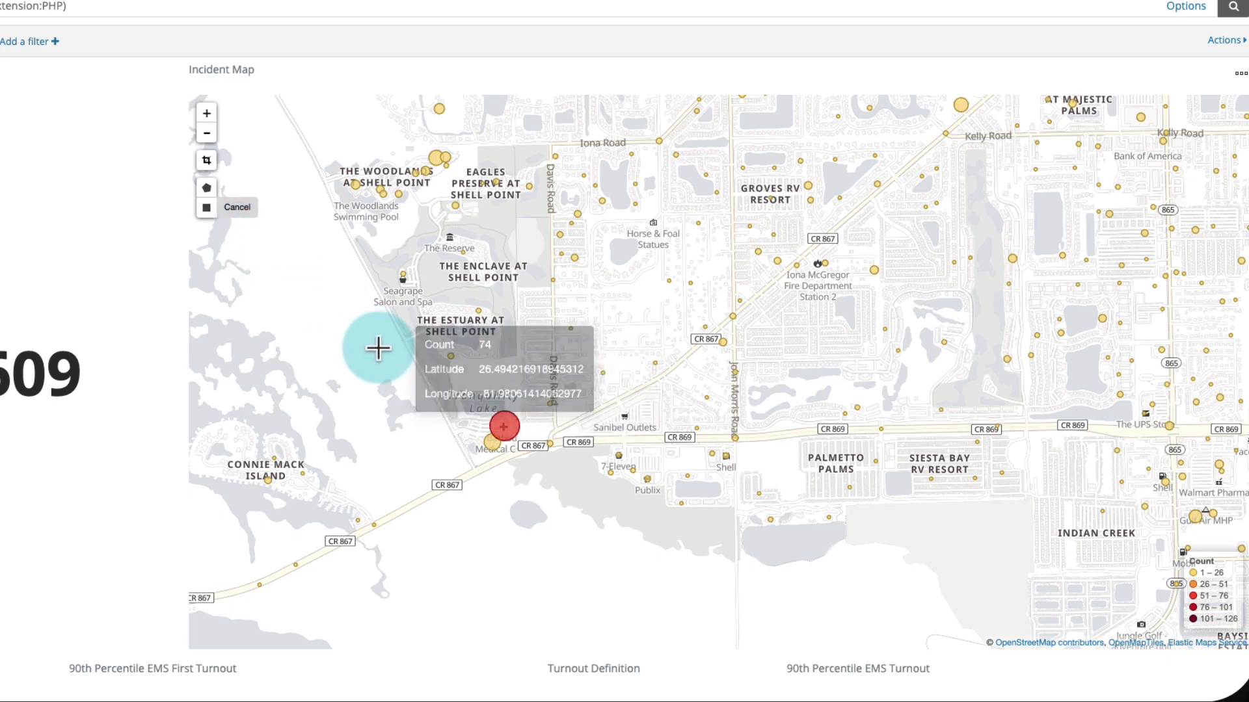
{"action": "mouse_move", "coordinate": [421, 382]}
{"action": "left_mouse_down"}
{"action": "mouse_move", "coordinate": [563, 436]}
{"action": "mouse_move", "coordinate": [592, 515]}
{"action": "left_mouse_up"}
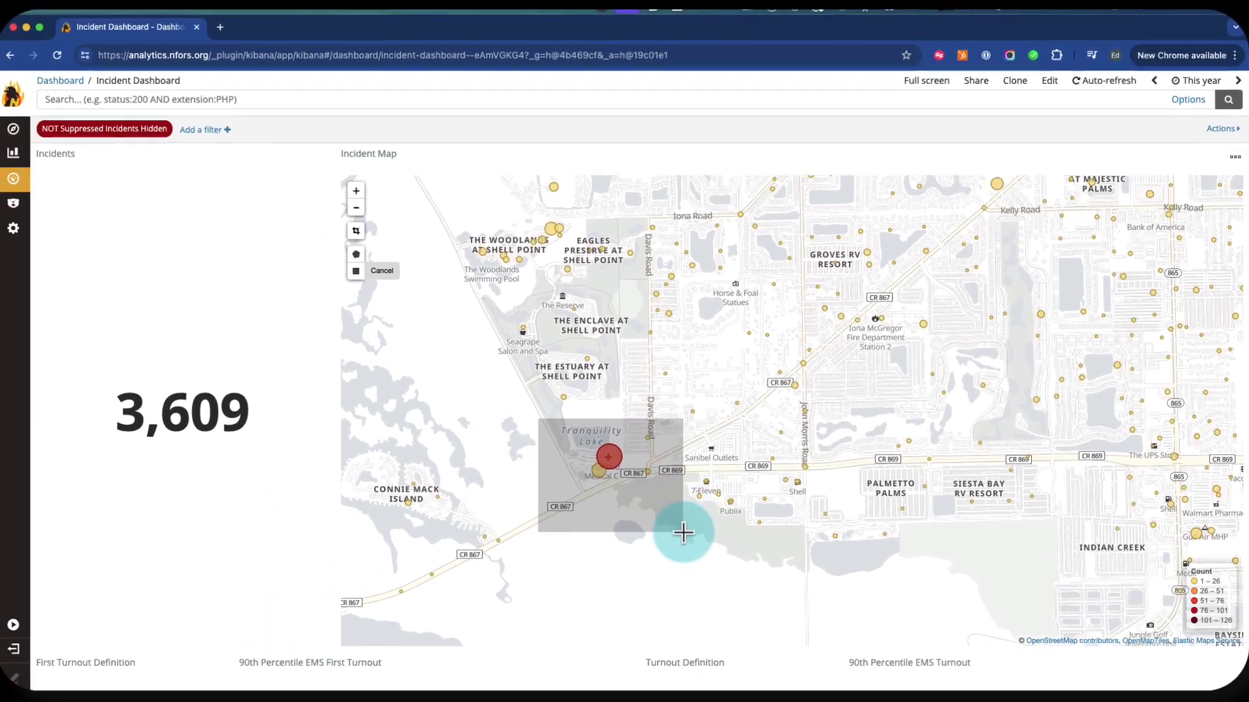
{"action": "mouse_move", "coordinate": [683, 534]}
{"action": "left_mouse_down"}
{"action": "mouse_move", "coordinate": [665, 548]}
{"action": "mouse_move", "coordinate": [674, 545]}
{"action": "left_mouse_up"}
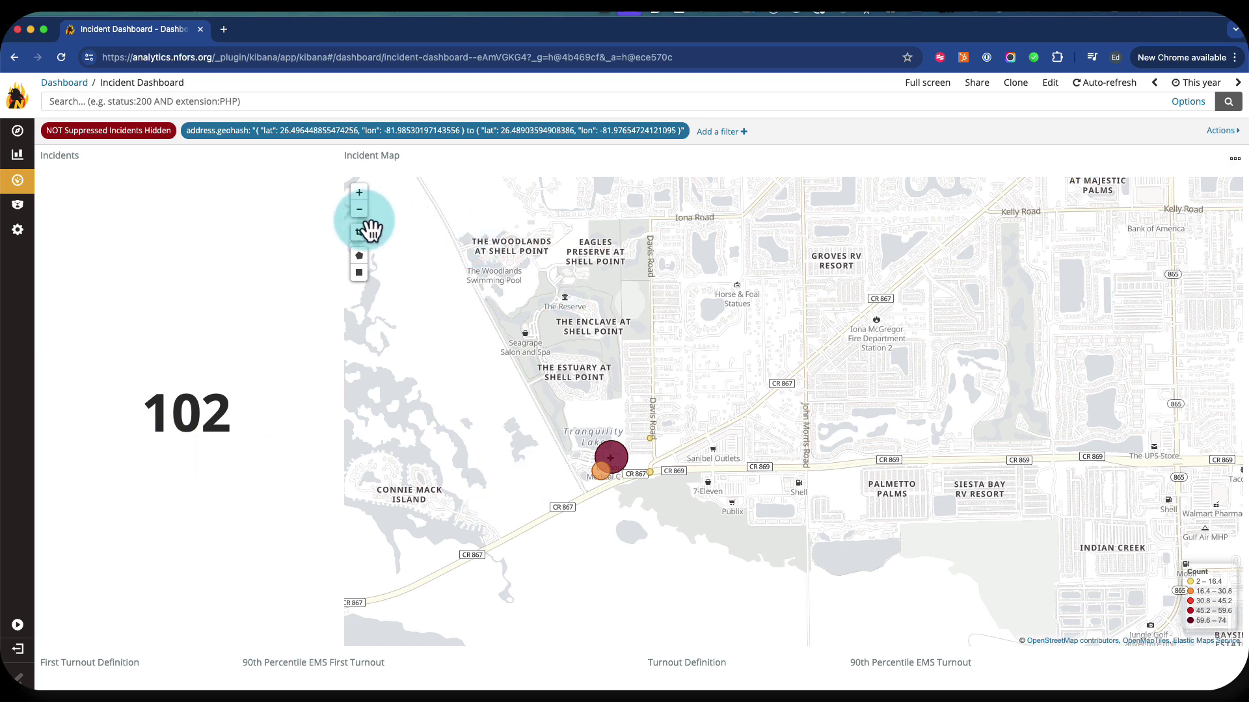
Invert the address.geohash area filter so that it excludes incidents inside the drawn rectangle
{"action": "left_click", "coordinate": [361, 213]}
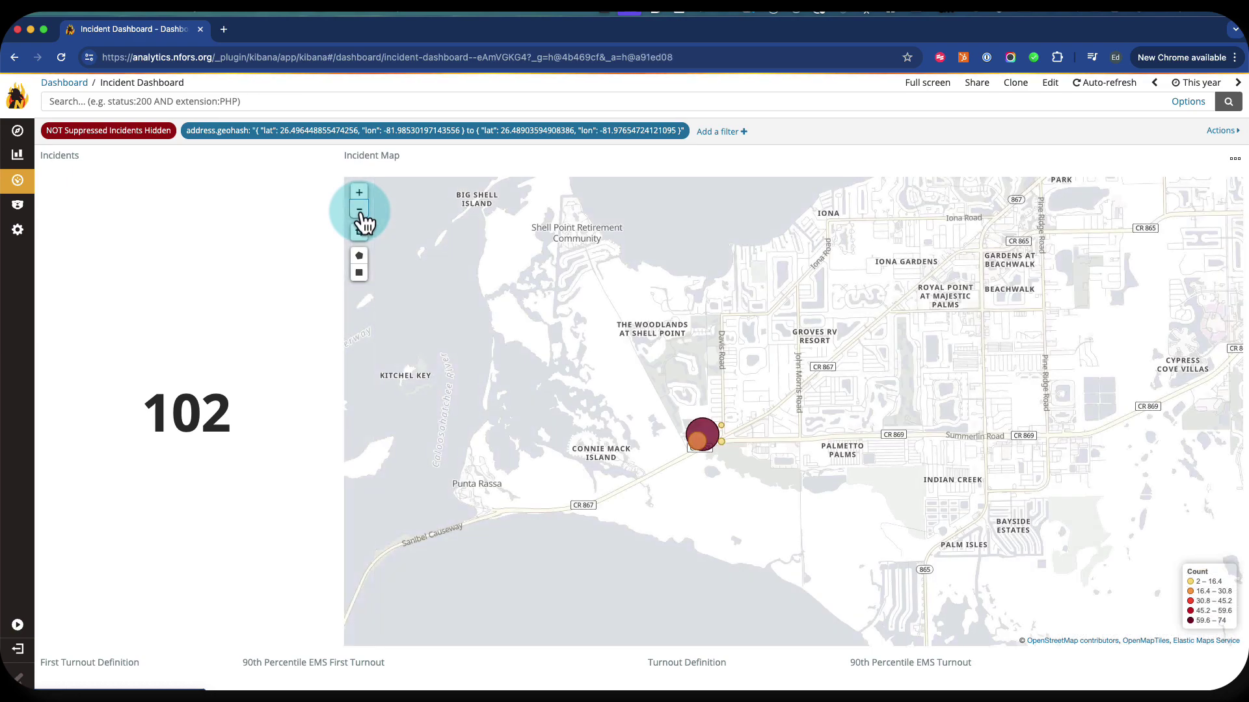
{"action": "left_click", "coordinate": [362, 214]}
{"action": "left_click", "coordinate": [359, 195]}
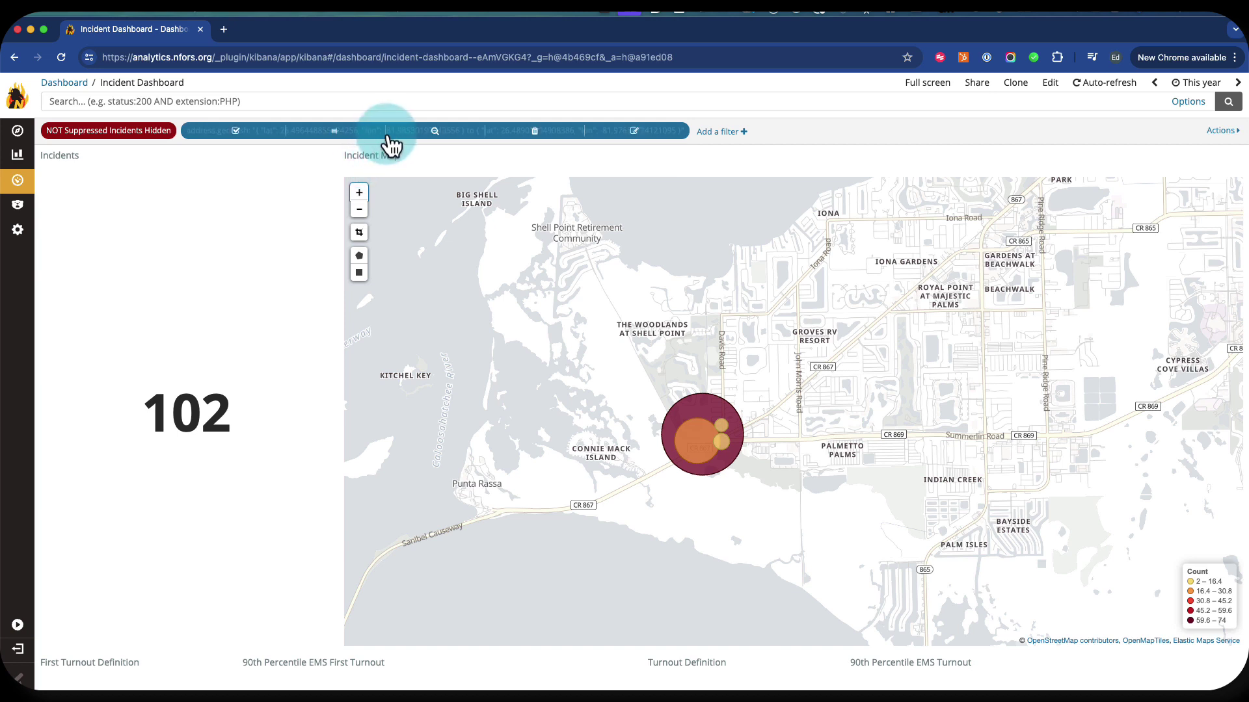
{"action": "mouse_move", "coordinate": [419, 139]}
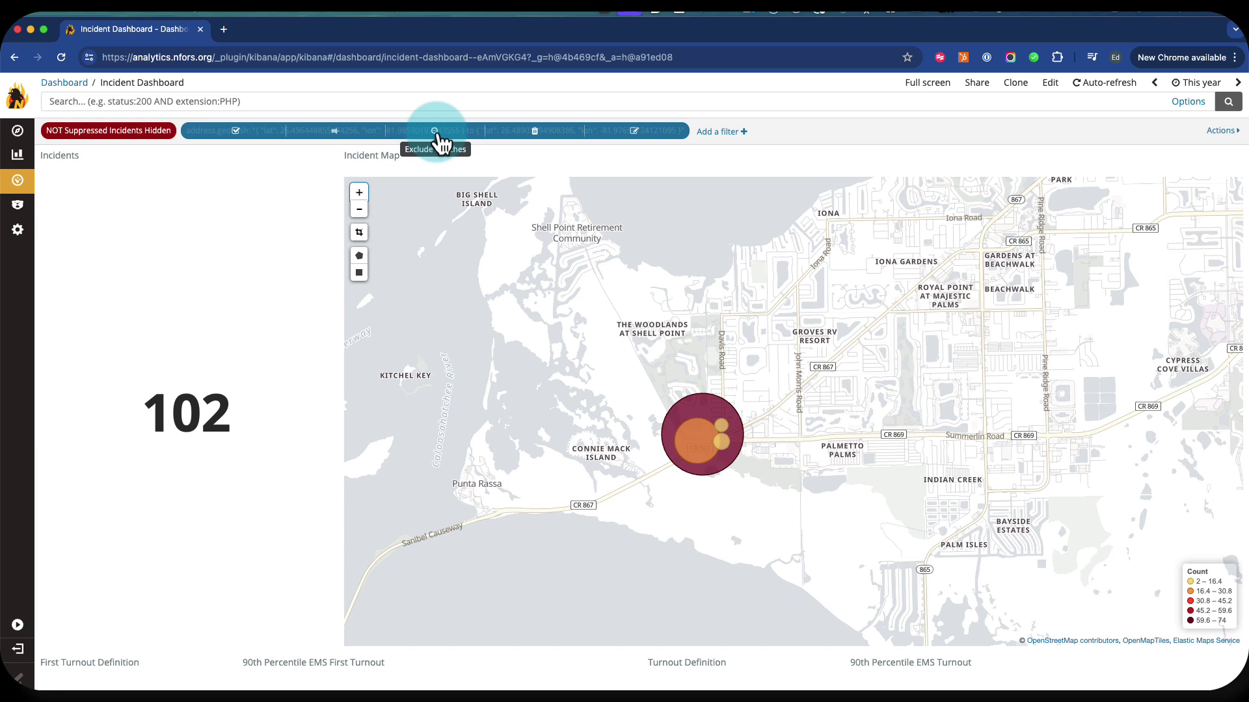
{"action": "left_click", "coordinate": [435, 131]}
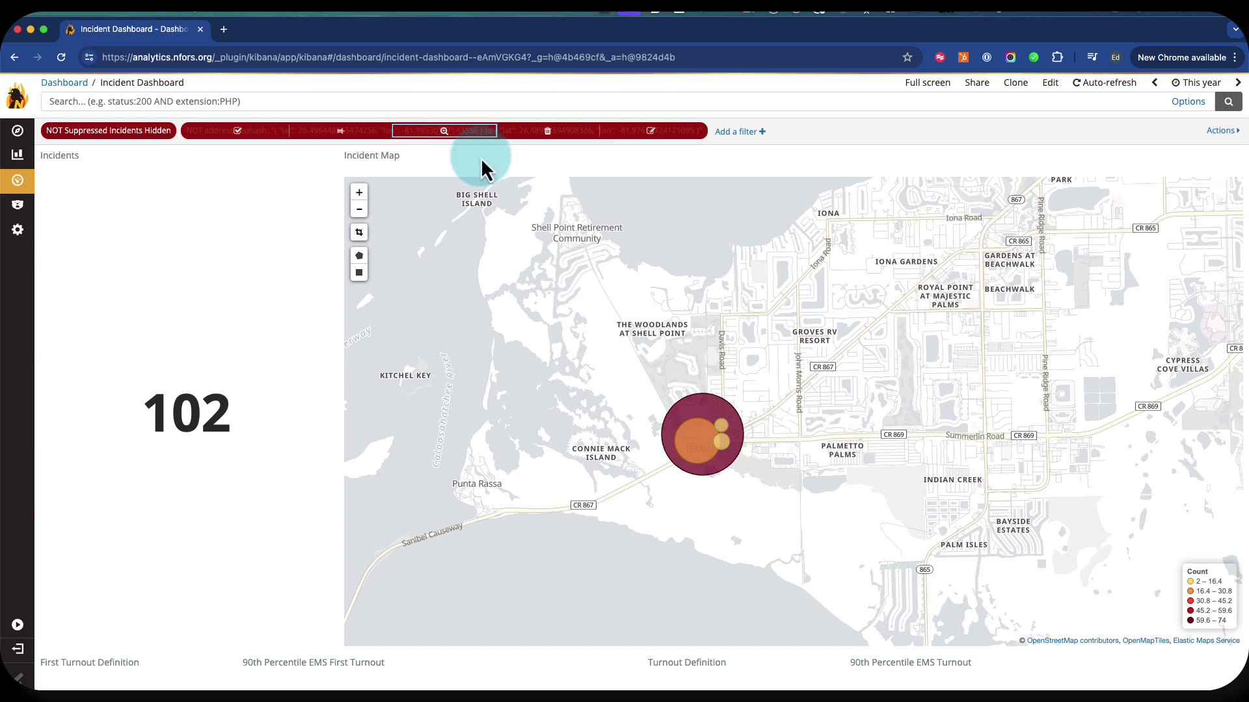
{"action": "left_click", "coordinate": [788, 377]}
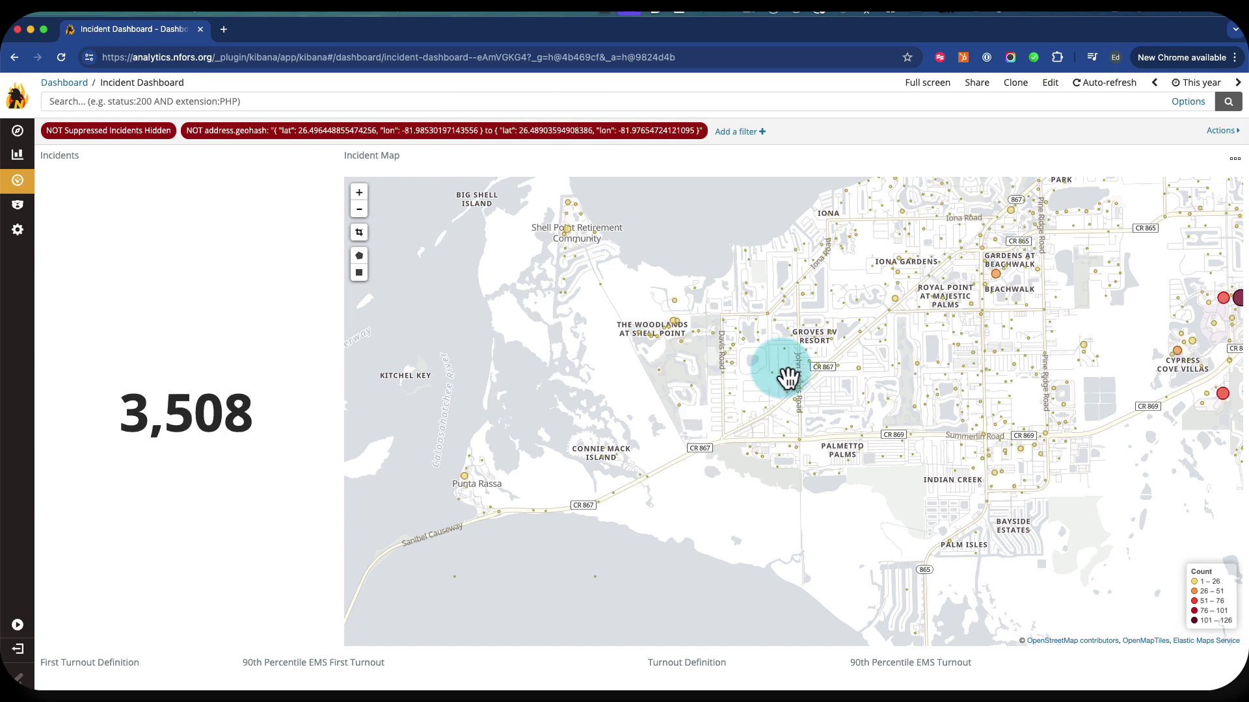
Switch the address.geohash filter back to including matches, and temporarily disable and re-enable it
{"action": "mouse_move", "coordinate": [241, 129]}
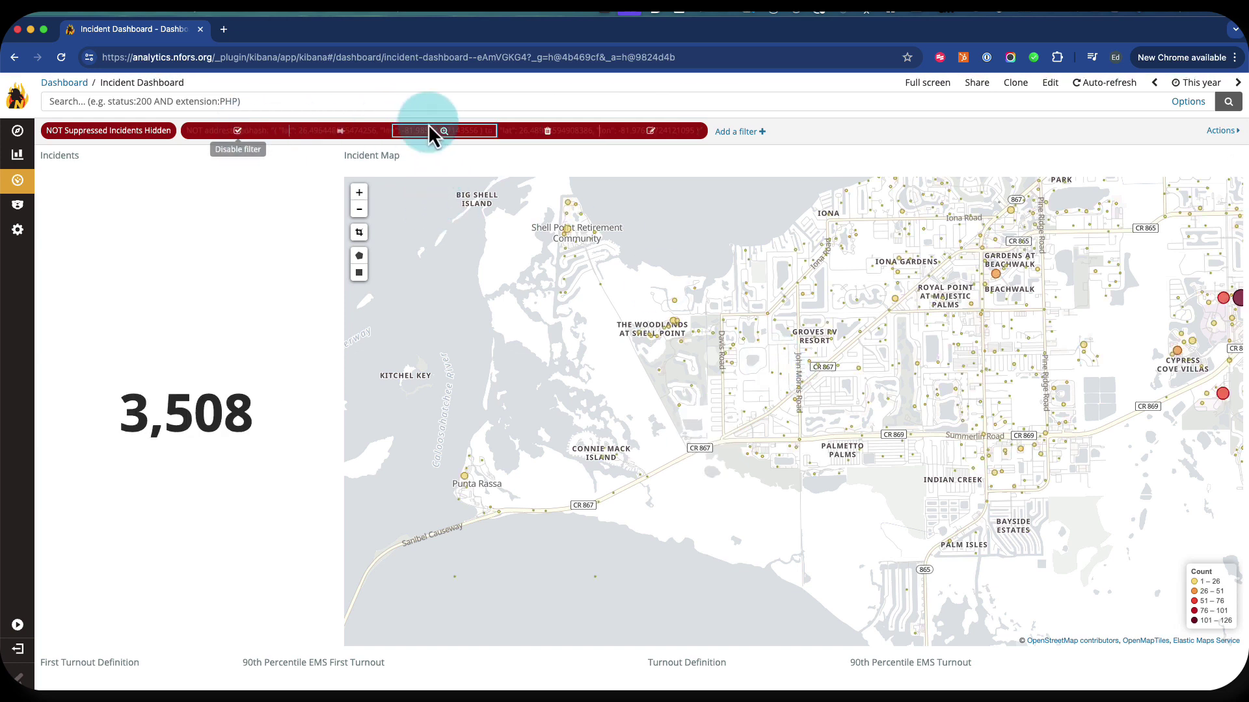
{"action": "left_click", "coordinate": [444, 131]}
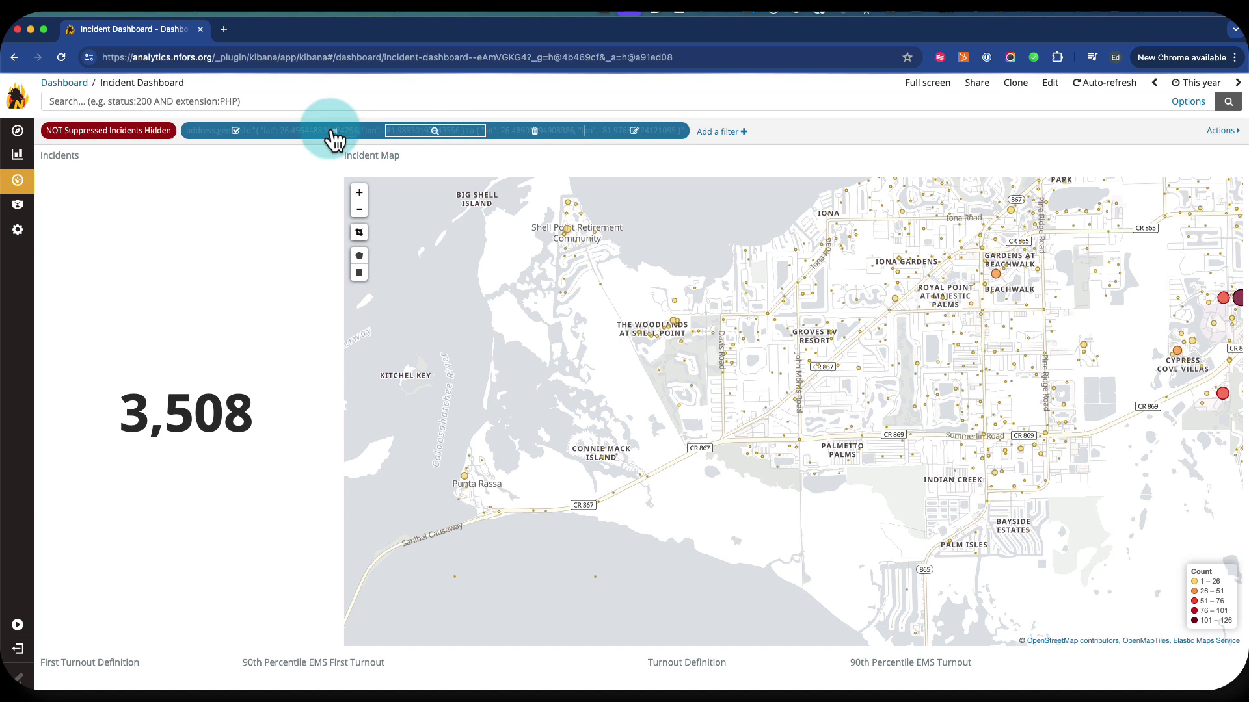
{"action": "left_click", "coordinate": [236, 132]}
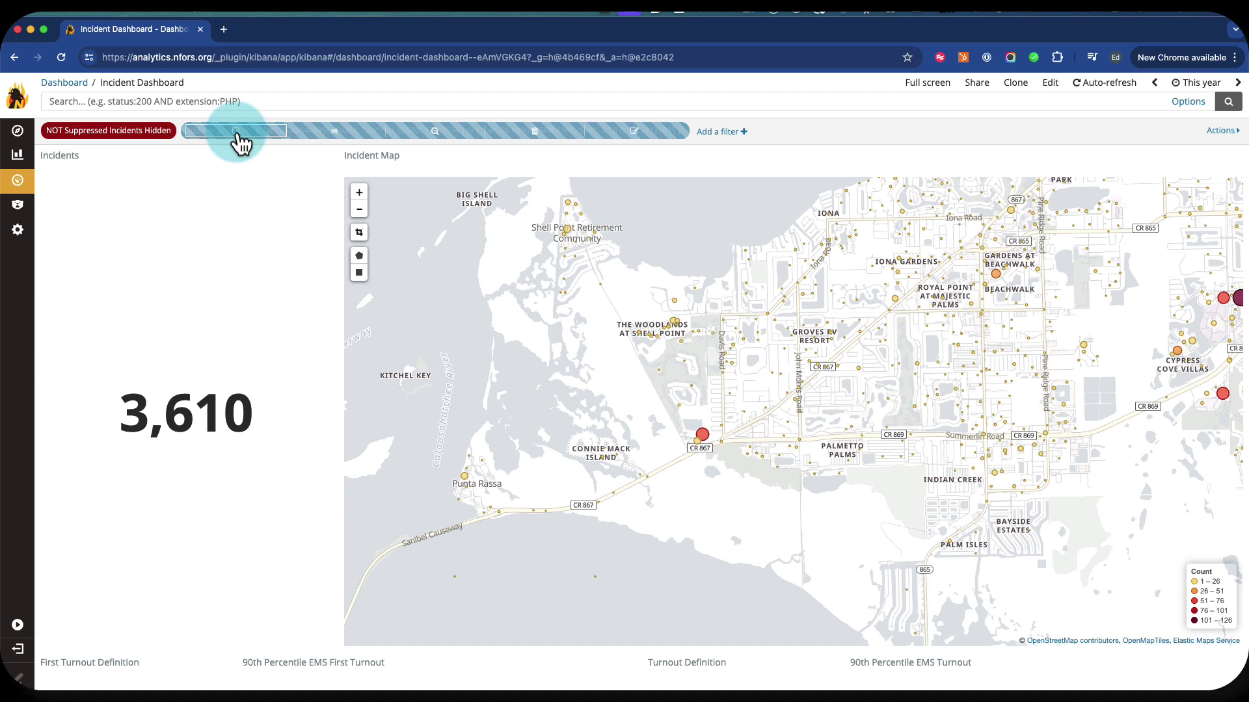
{"action": "left_click", "coordinate": [236, 132]}
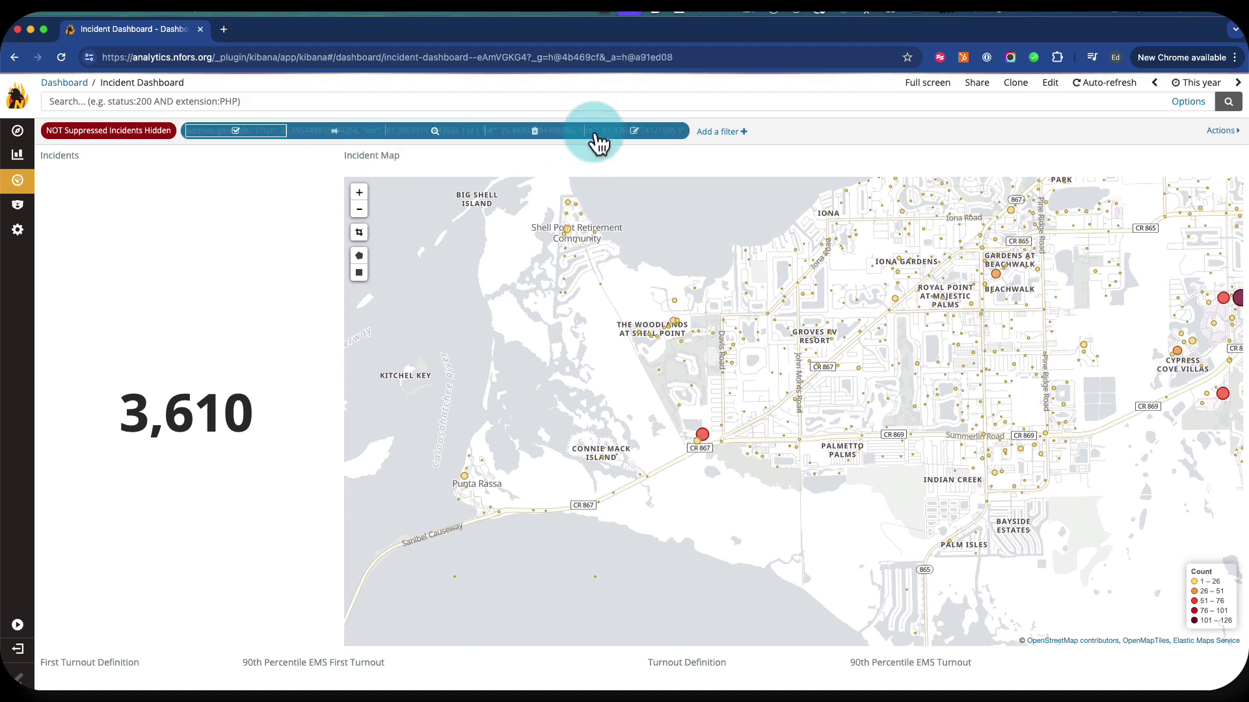
Save the address.geohash filter with the label "Hosptial", and remove that filter from the dashboard
{"action": "left_click", "coordinate": [635, 131]}
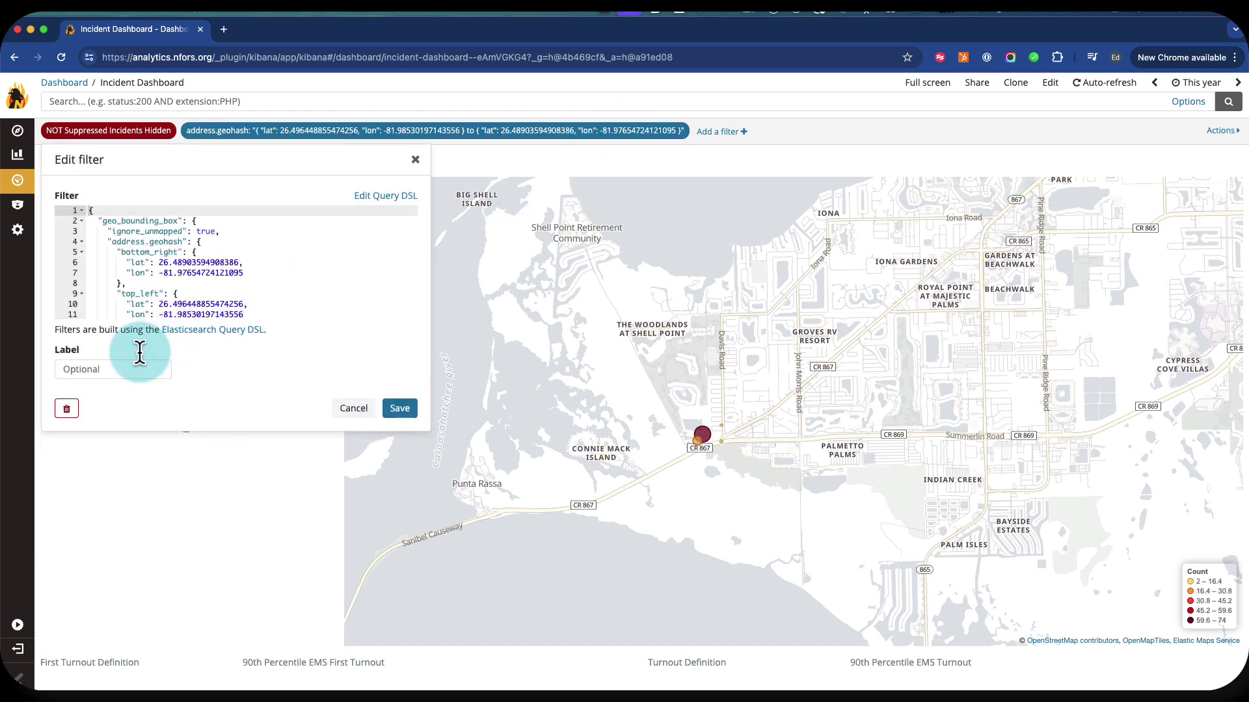
{"action": "left_click", "coordinate": [110, 369]}
{"action": "type", "text": "Hosptial"}
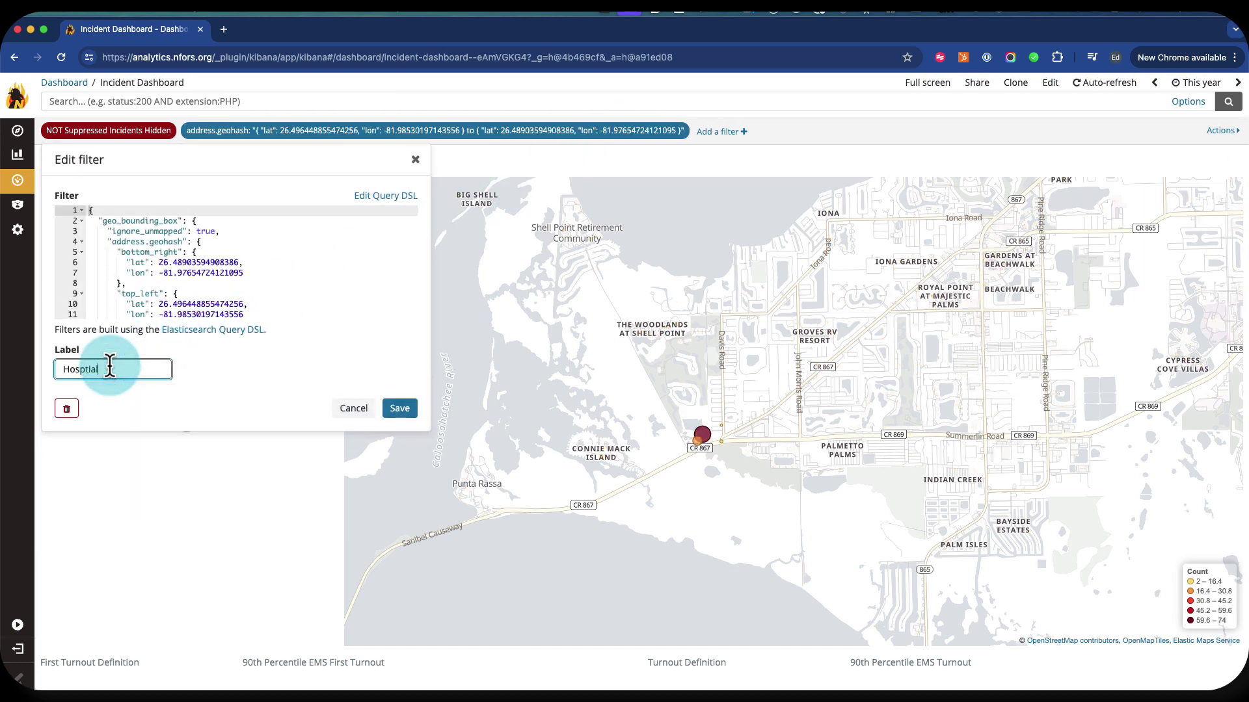
{"action": "left_click", "coordinate": [400, 408]}
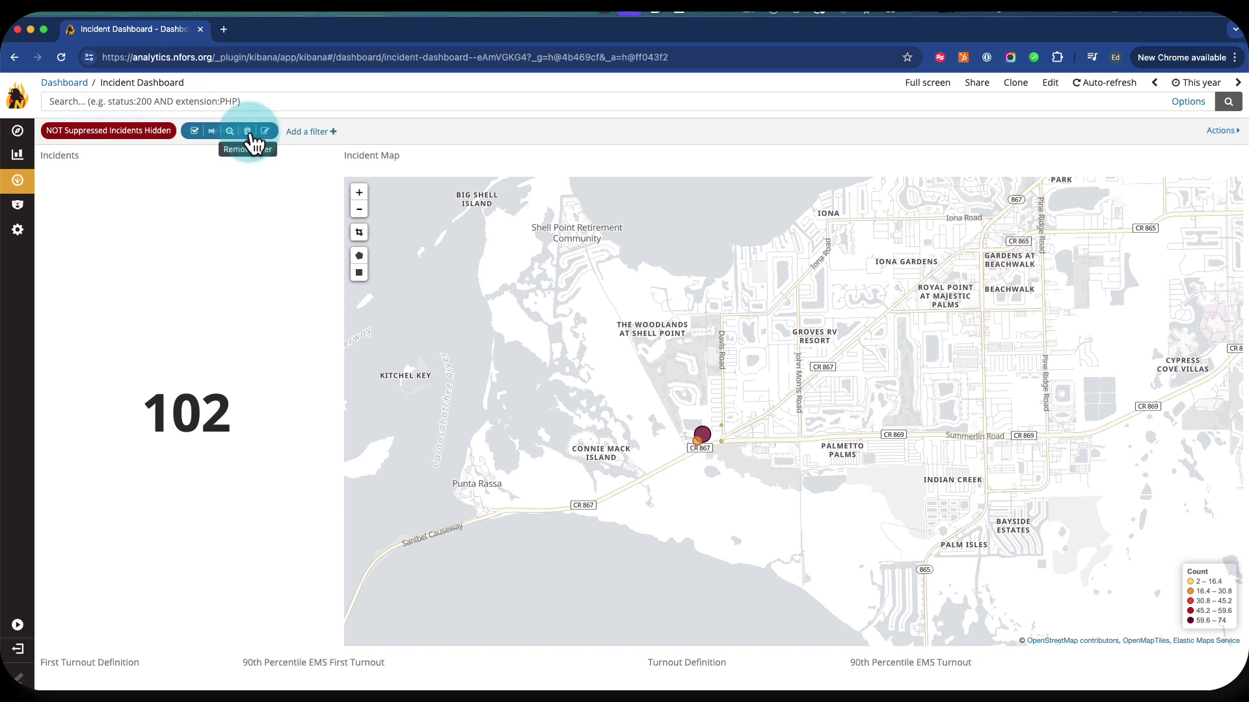
{"action": "left_click", "coordinate": [248, 132]}
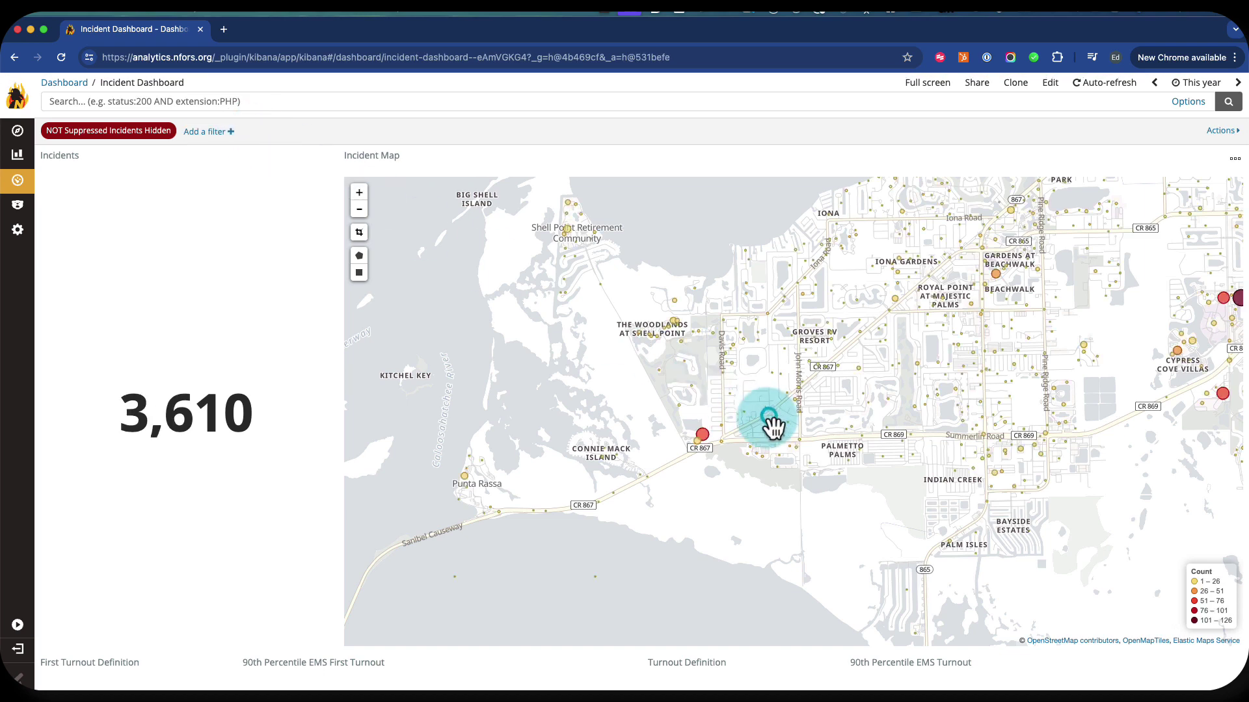
Start a polygon on the Incident Map just southwest of Punta Rassa and trace its edge northeast along CR 867 to Bellamar at Beachwalk
{"action": "left_click_drag", "start_coordinate": [770, 420], "coordinate": [672, 502]}
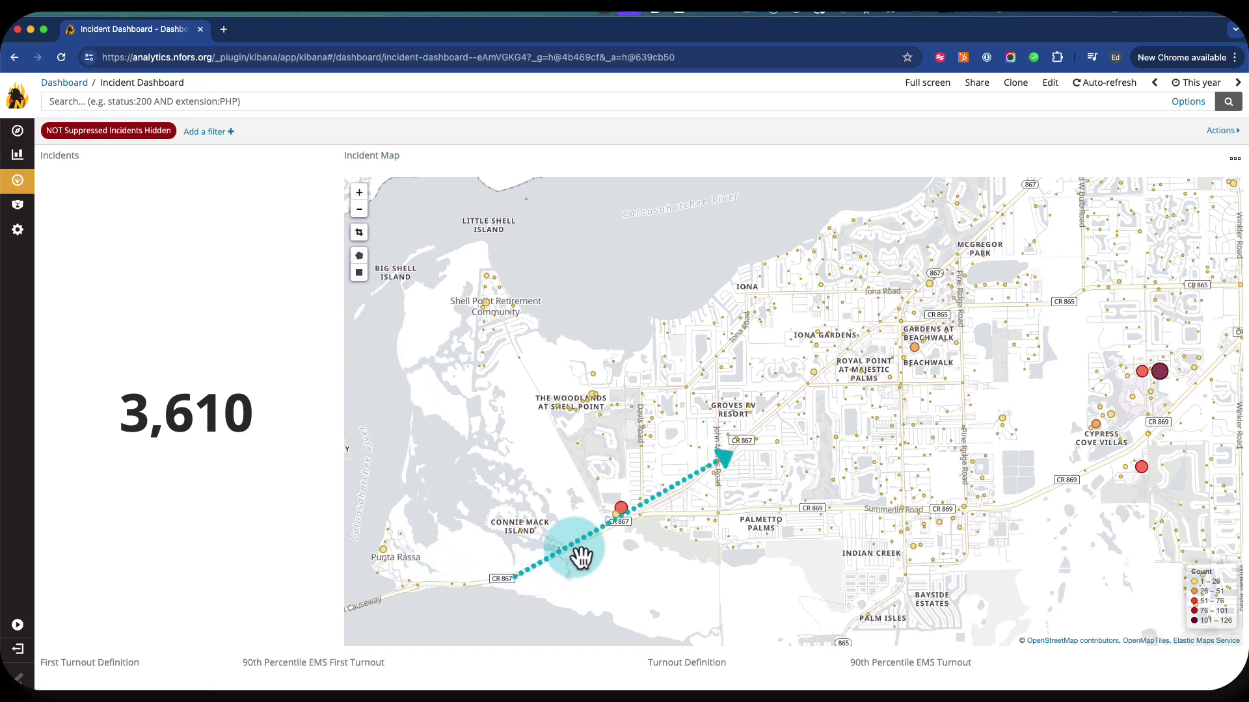
{"action": "mouse_move", "coordinate": [963, 277]}
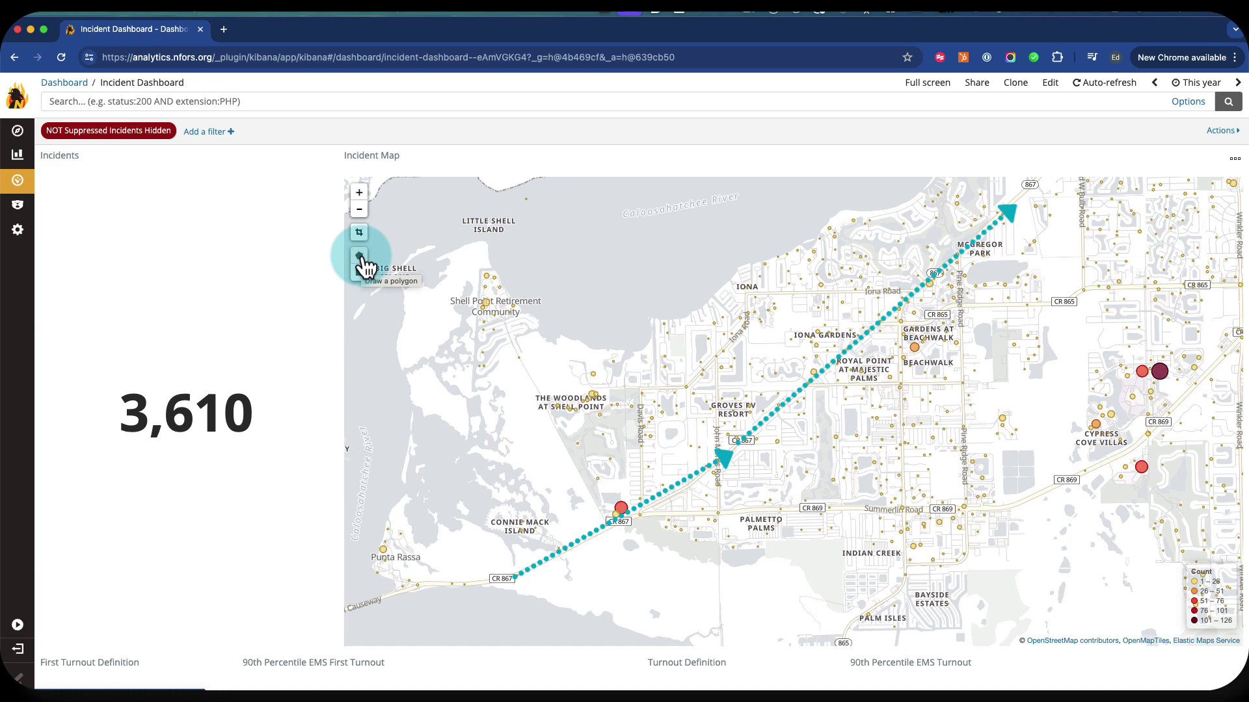
{"action": "left_click", "coordinate": [358, 213]}
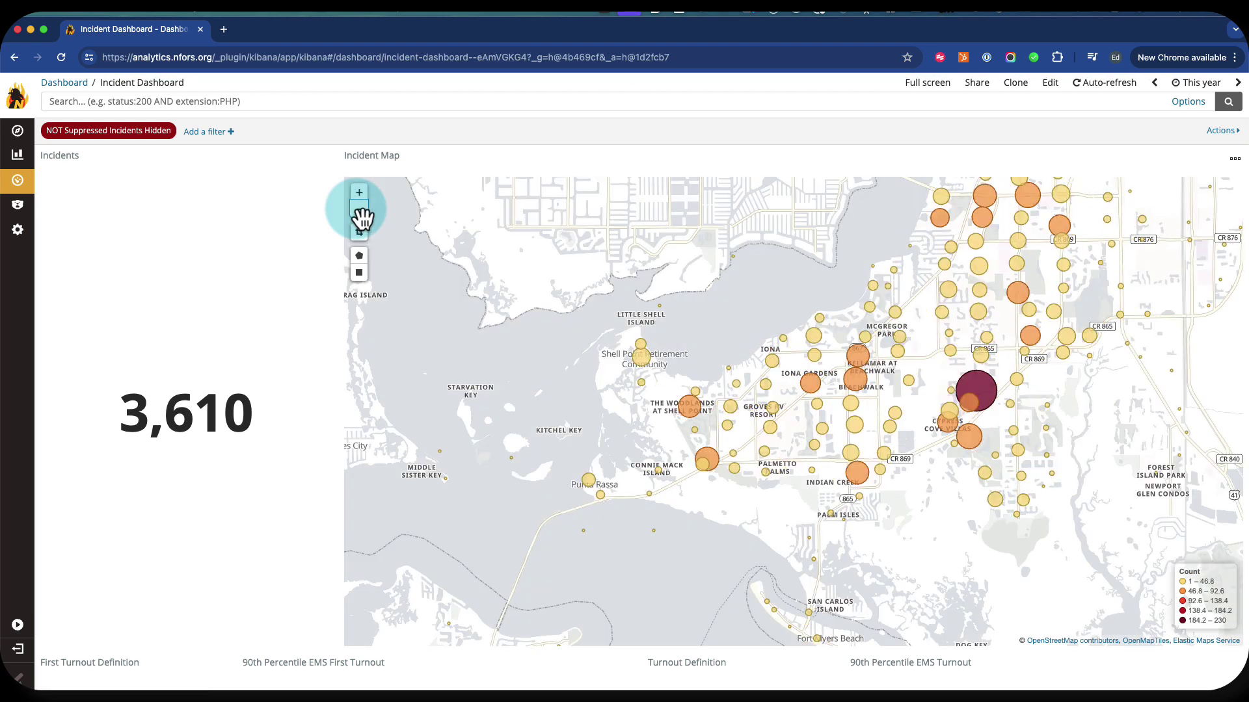
{"action": "left_click_drag", "start_coordinate": [612, 417], "coordinate": [455, 510]}
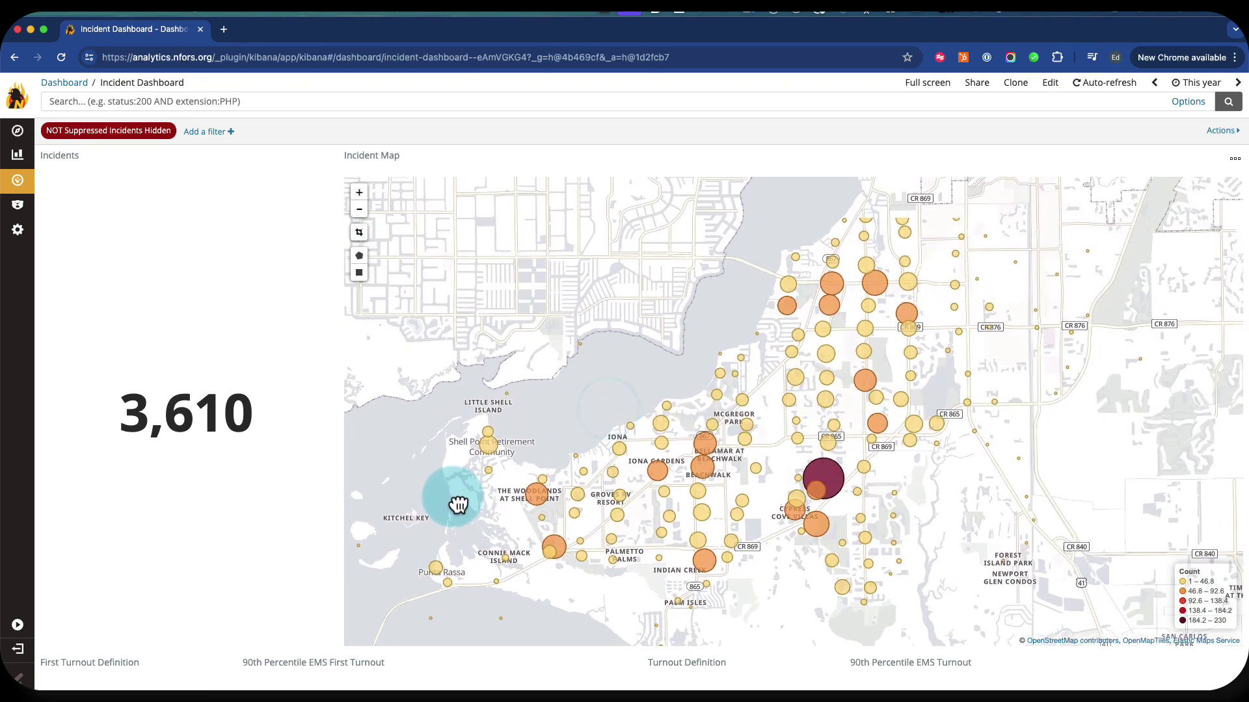
{"action": "left_click", "coordinate": [362, 260]}
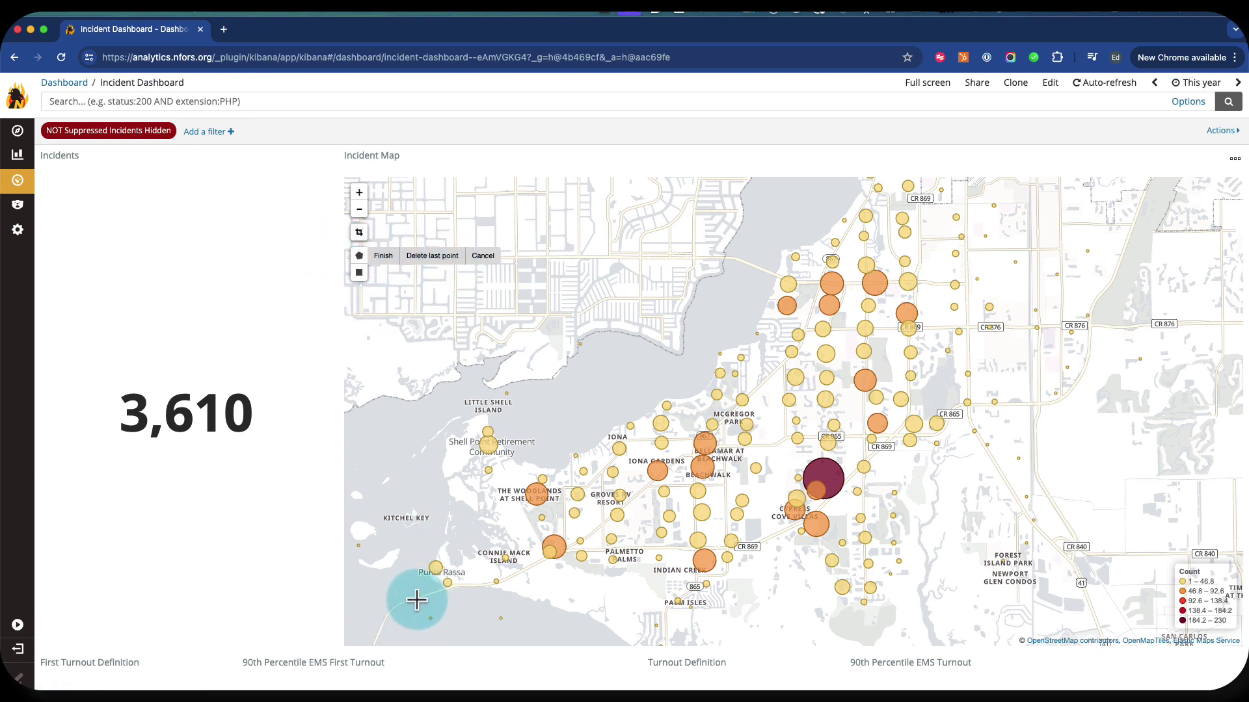
{"action": "left_click", "coordinate": [471, 586]}
{"action": "left_click", "coordinate": [552, 556]}
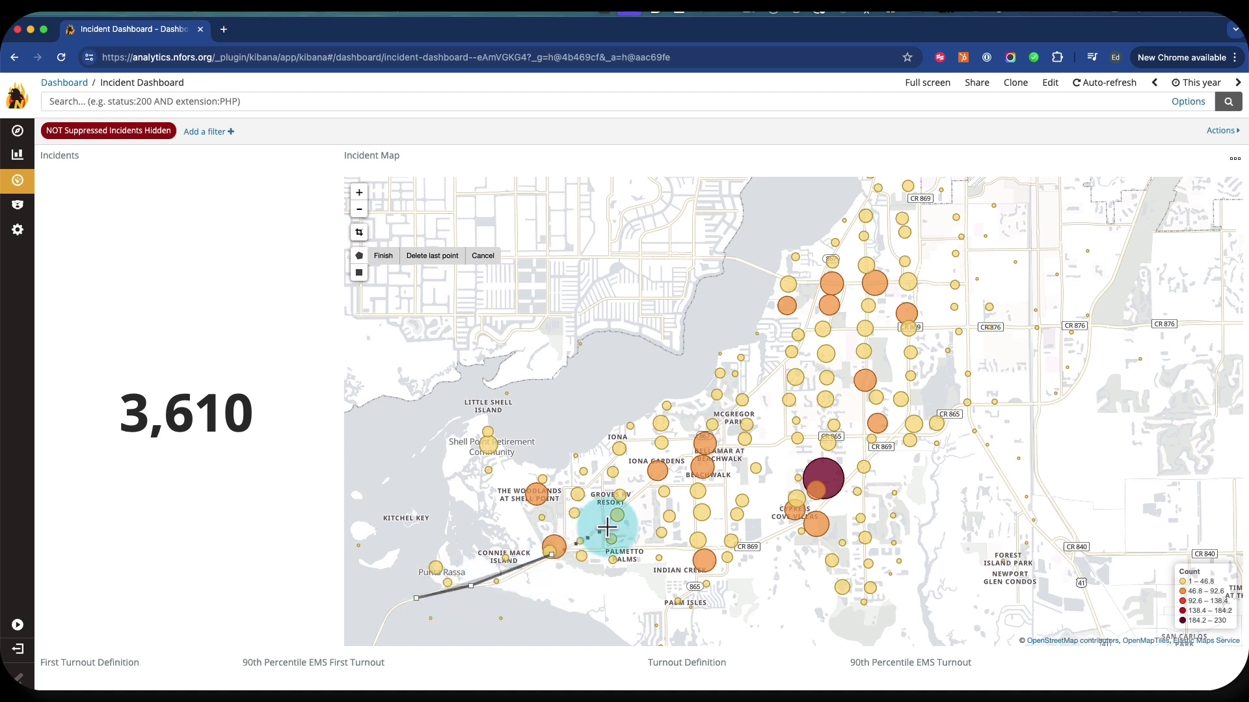
{"action": "left_click", "coordinate": [643, 488]}
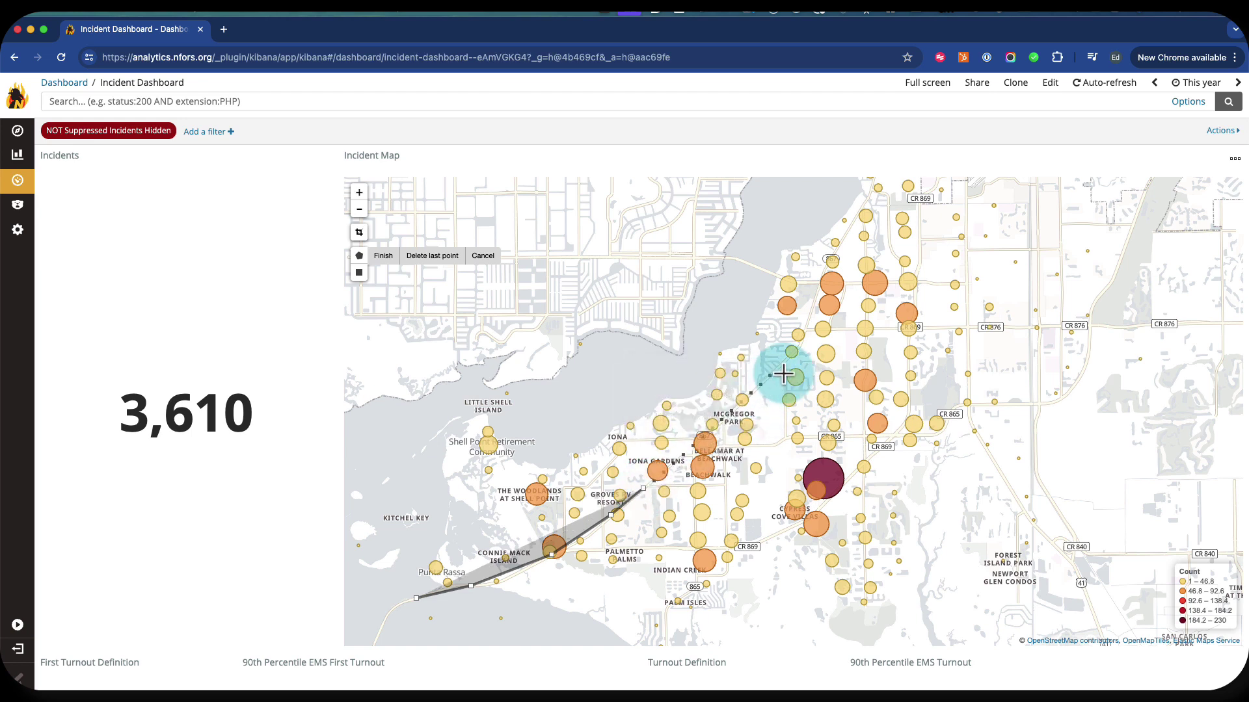
{"action": "left_click", "coordinate": [692, 450]}
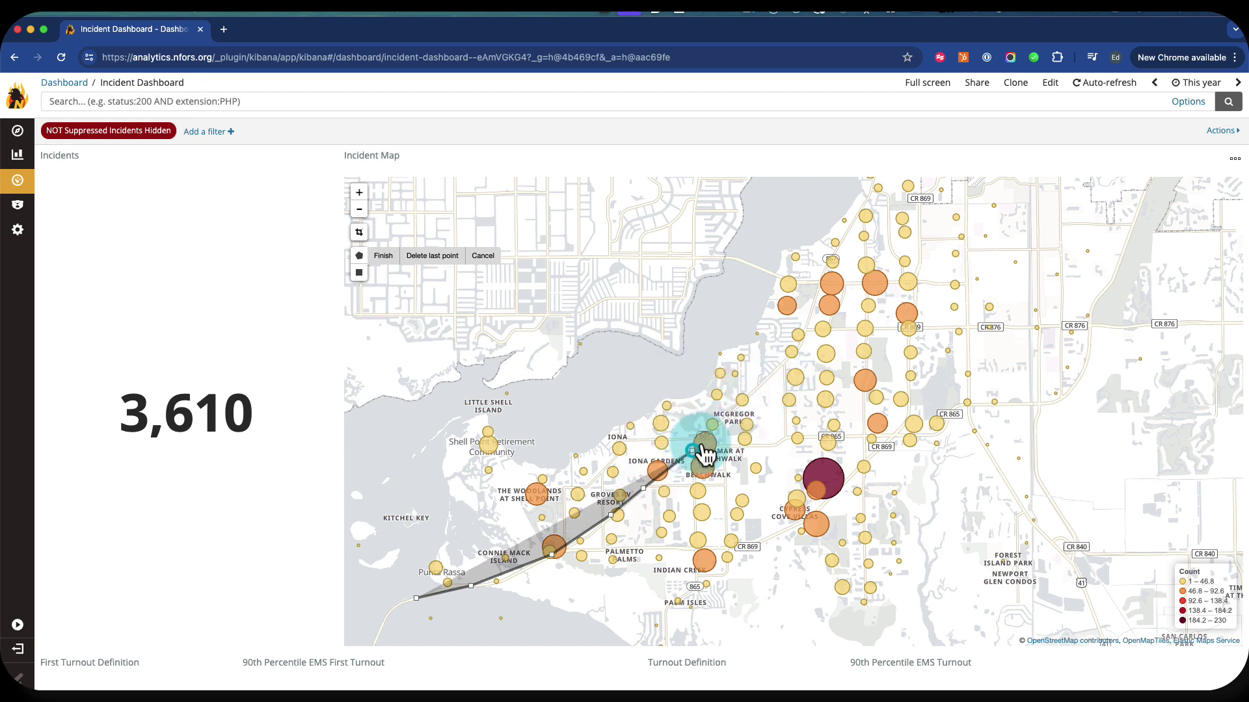
Extend the polygon's edge northeast past McGregor Park and along the river's east side to the shore opposite Four Mile Island
{"action": "left_click", "coordinate": [784, 360]}
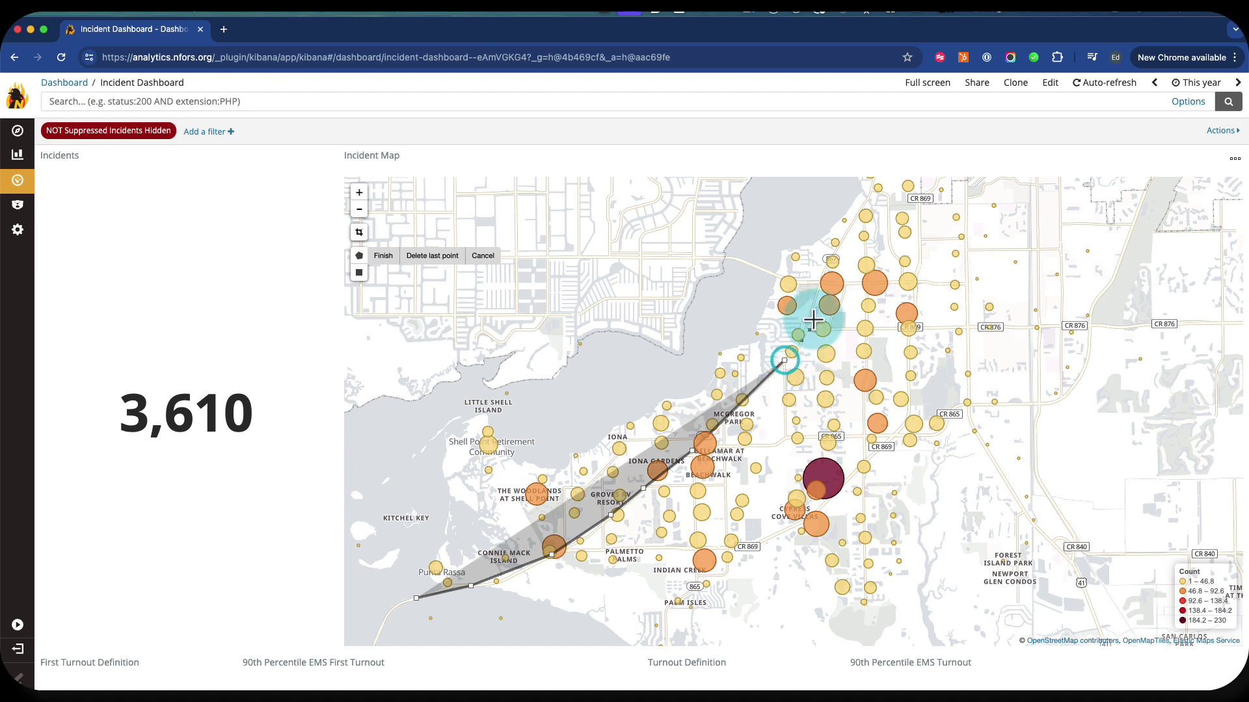
{"action": "left_click", "coordinate": [808, 318]}
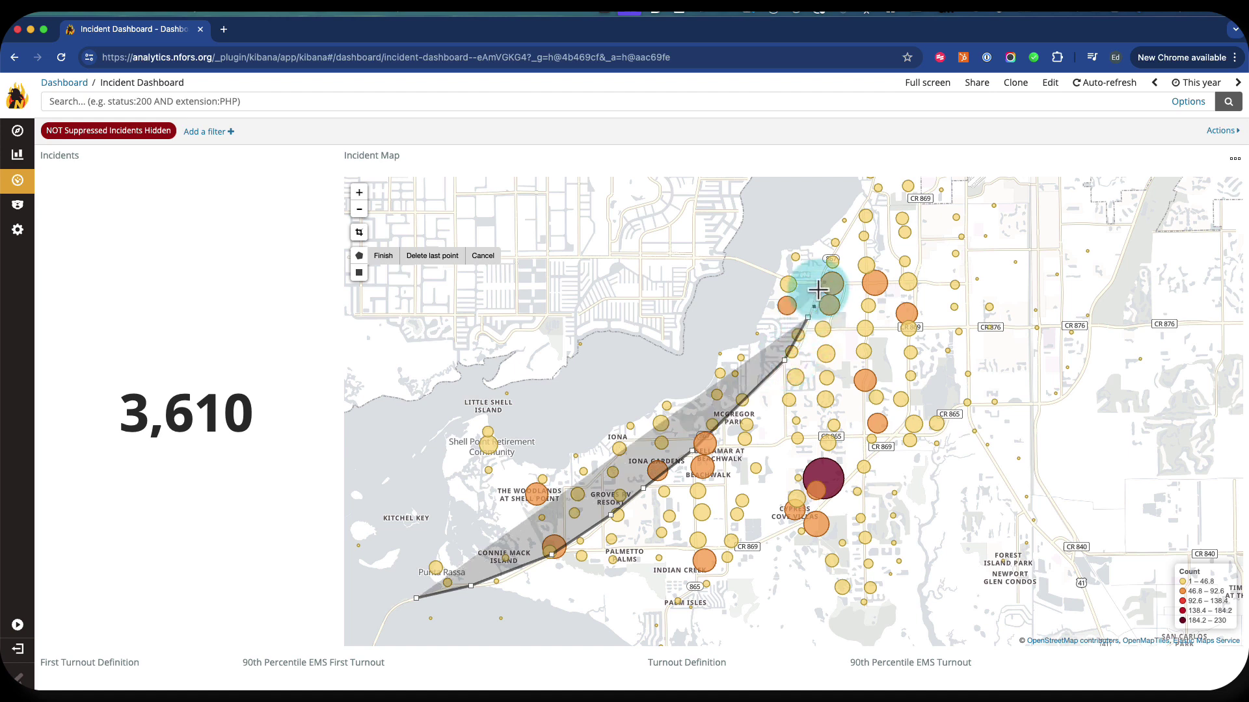
{"action": "left_click", "coordinate": [825, 270]}
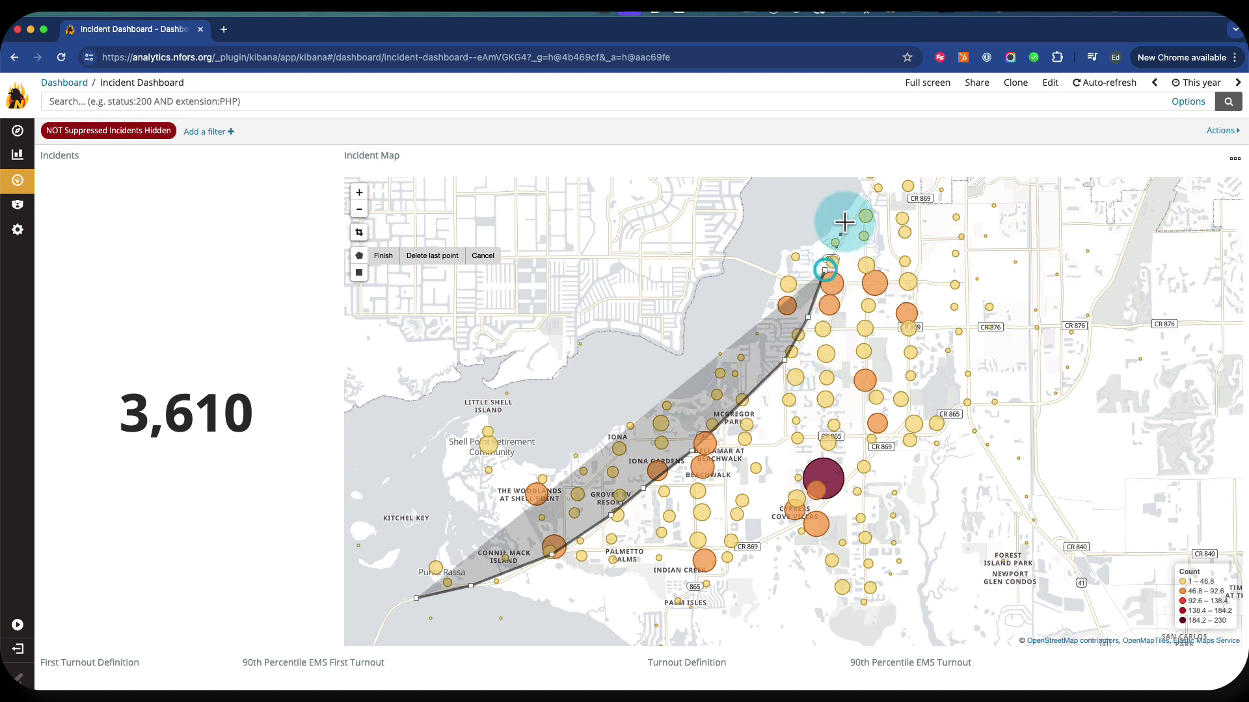
{"action": "left_click", "coordinate": [869, 190]}
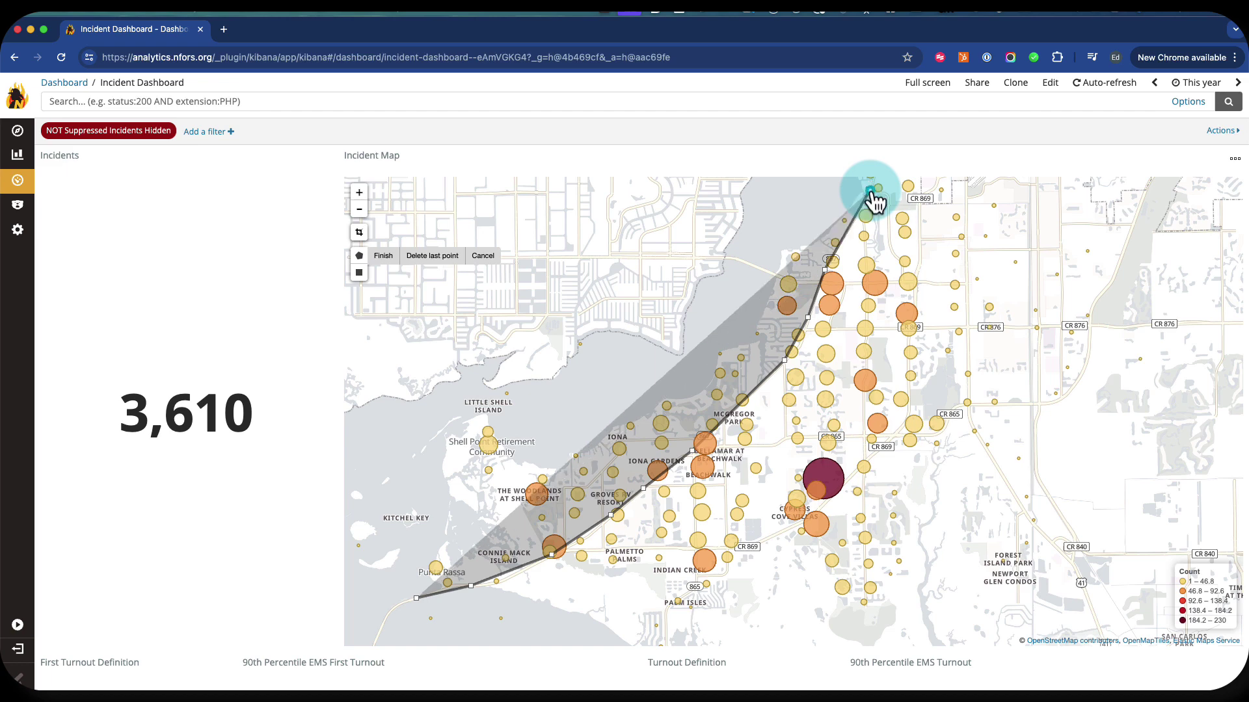
{"action": "left_click_drag", "start_coordinate": [875, 201], "coordinate": [741, 469]}
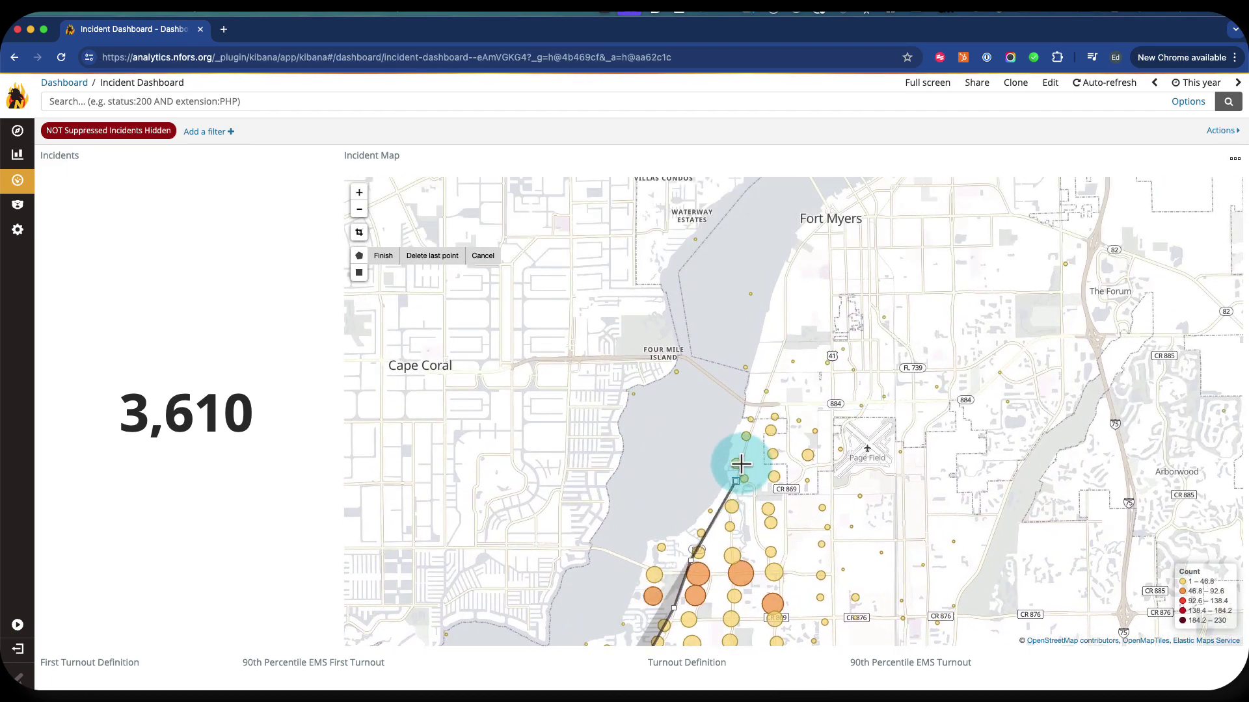
{"action": "left_click", "coordinate": [773, 371]}
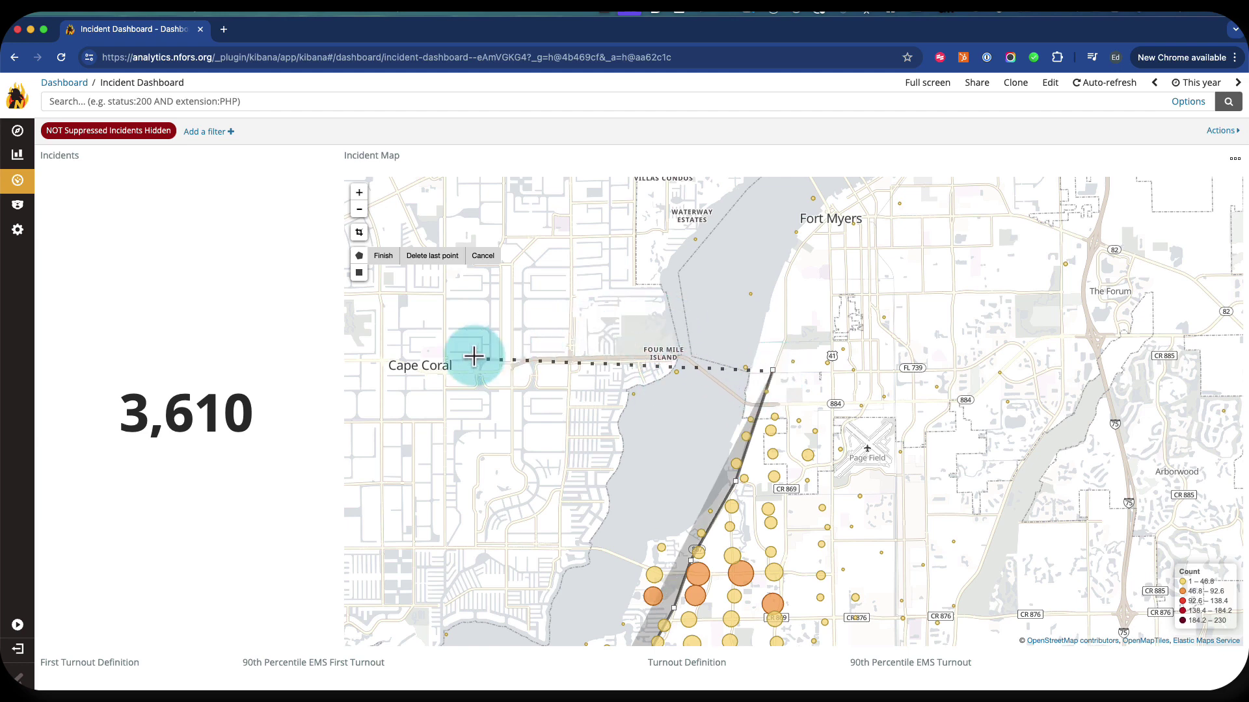
Take the polygon across Cape Coral, around Saint James City and Crescent Island, and close it at its starting point near Punta Rassa
{"action": "left_click", "coordinate": [566, 315]}
{"action": "left_click_drag", "start_coordinate": [464, 429], "coordinate": [766, 299]}
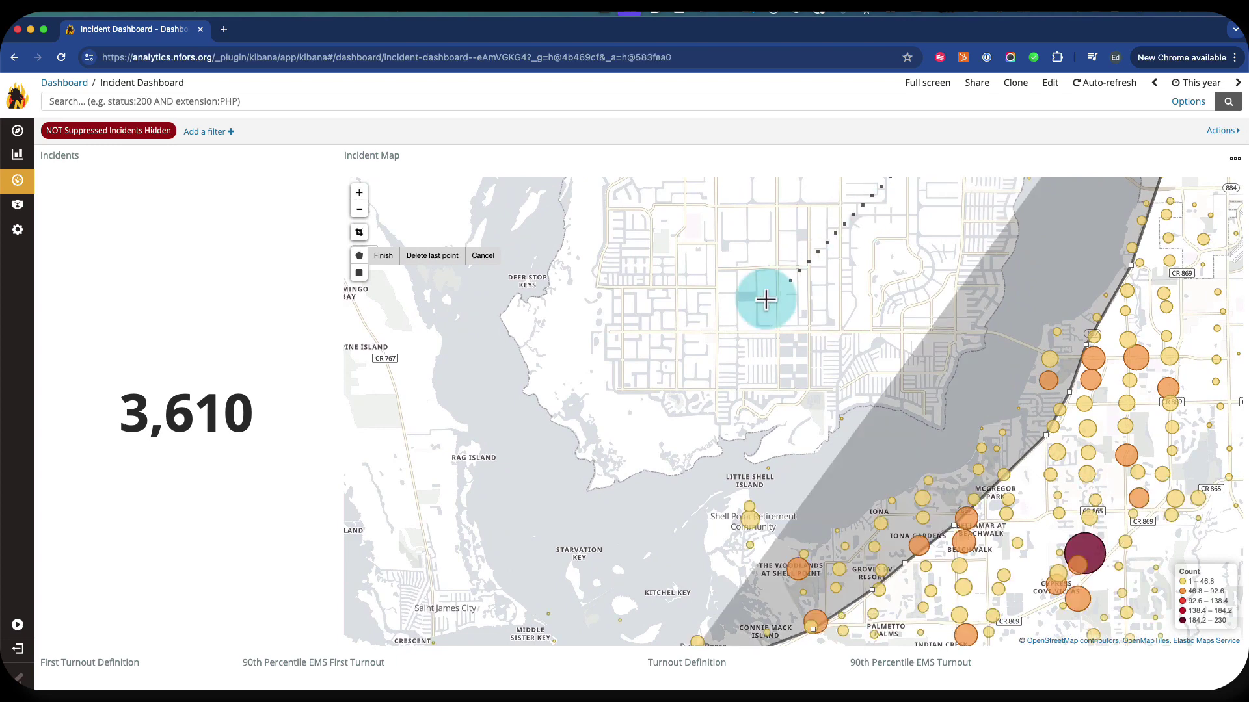
{"action": "left_click", "coordinate": [562, 473]}
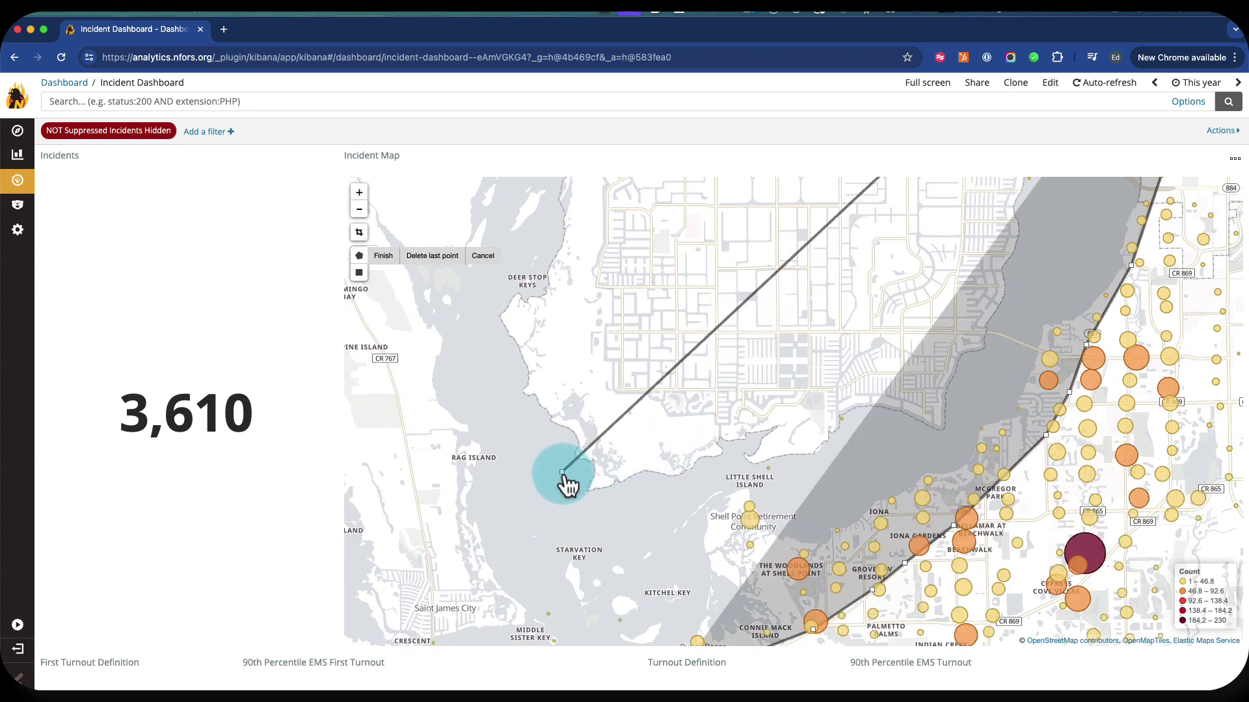
{"action": "left_click_drag", "start_coordinate": [565, 515], "coordinate": [530, 385]}
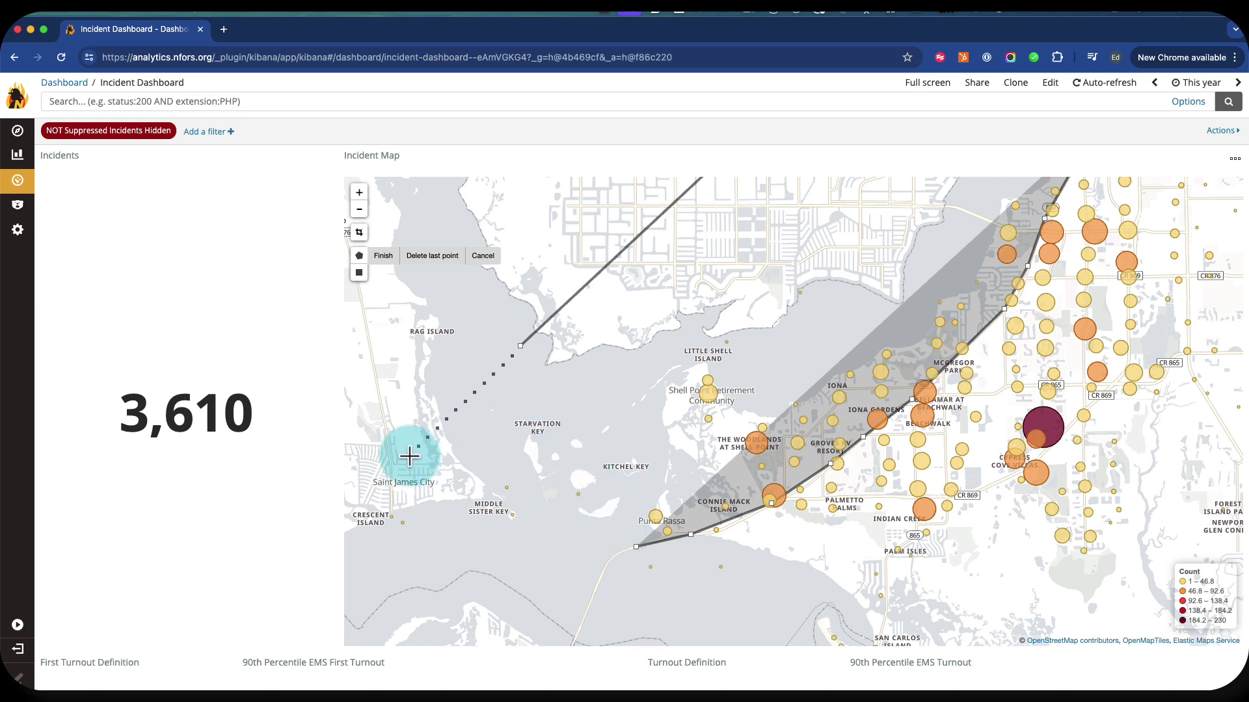
{"action": "left_click", "coordinate": [379, 461]}
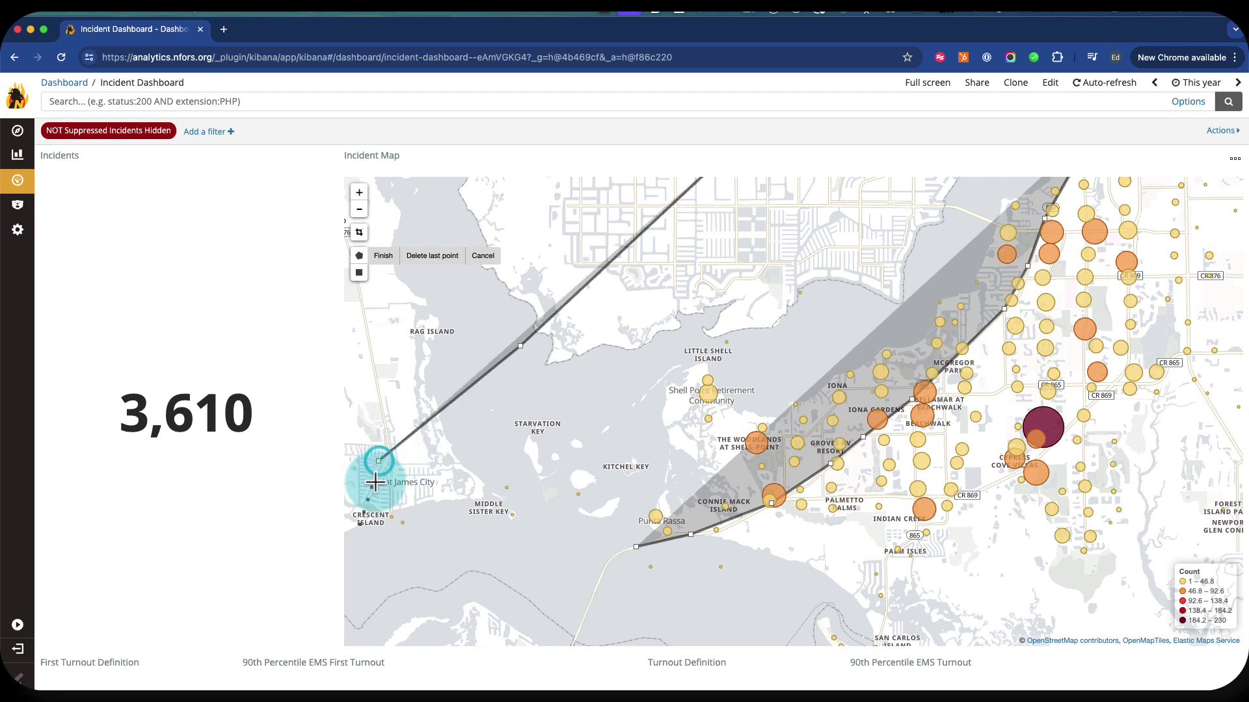
{"action": "left_click", "coordinate": [362, 561]}
{"action": "left_click", "coordinate": [577, 594]}
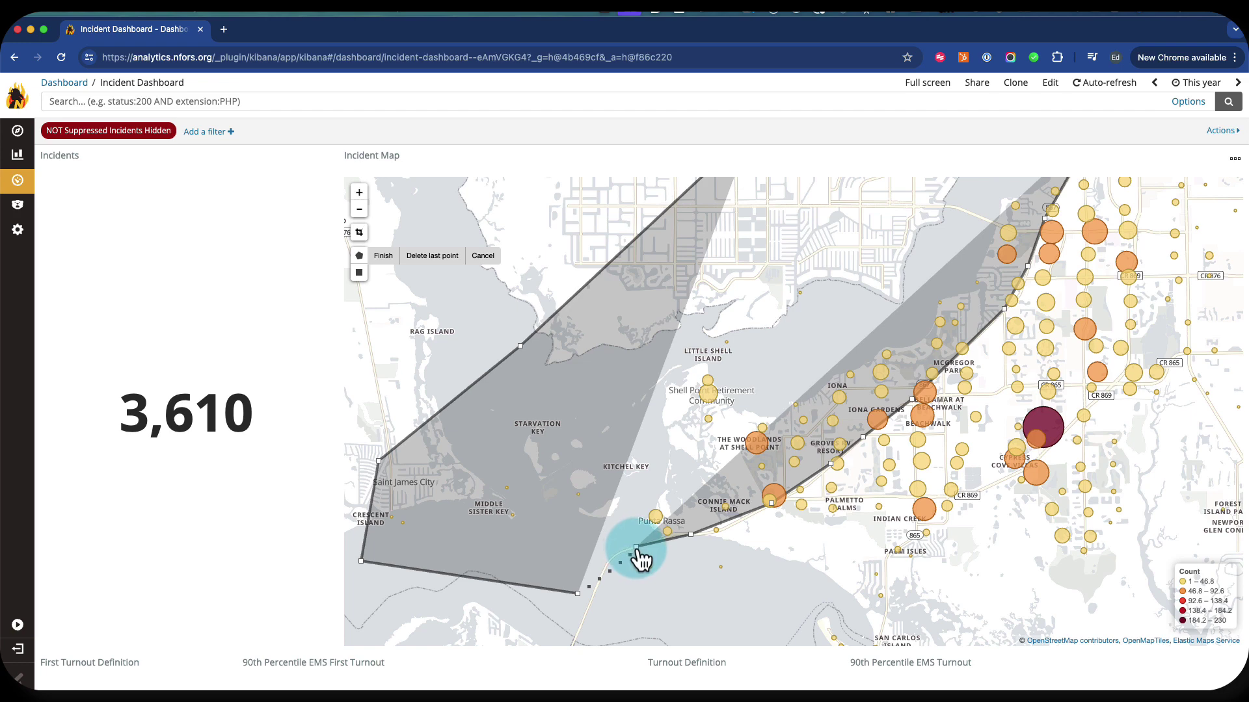
{"action": "left_click", "coordinate": [636, 548]}
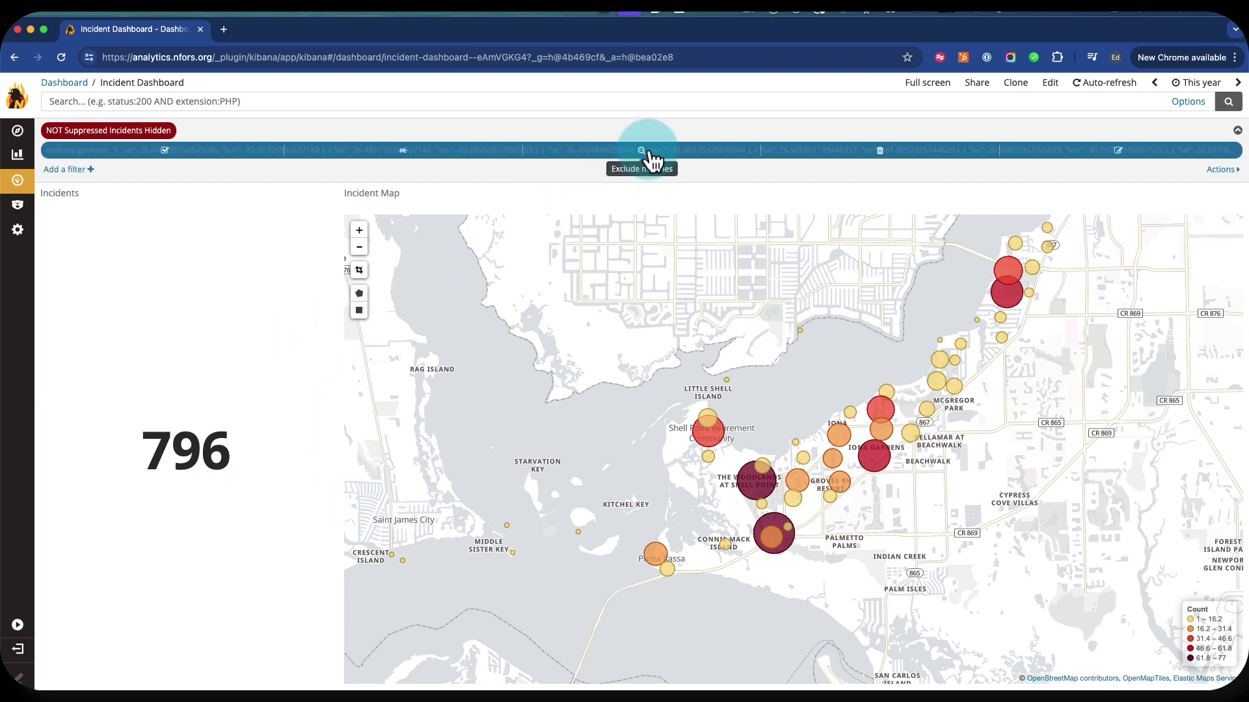
Exclude the incidents inside the drawn polygon by inverting its address.geohash filter
{"action": "left_click", "coordinate": [641, 151]}
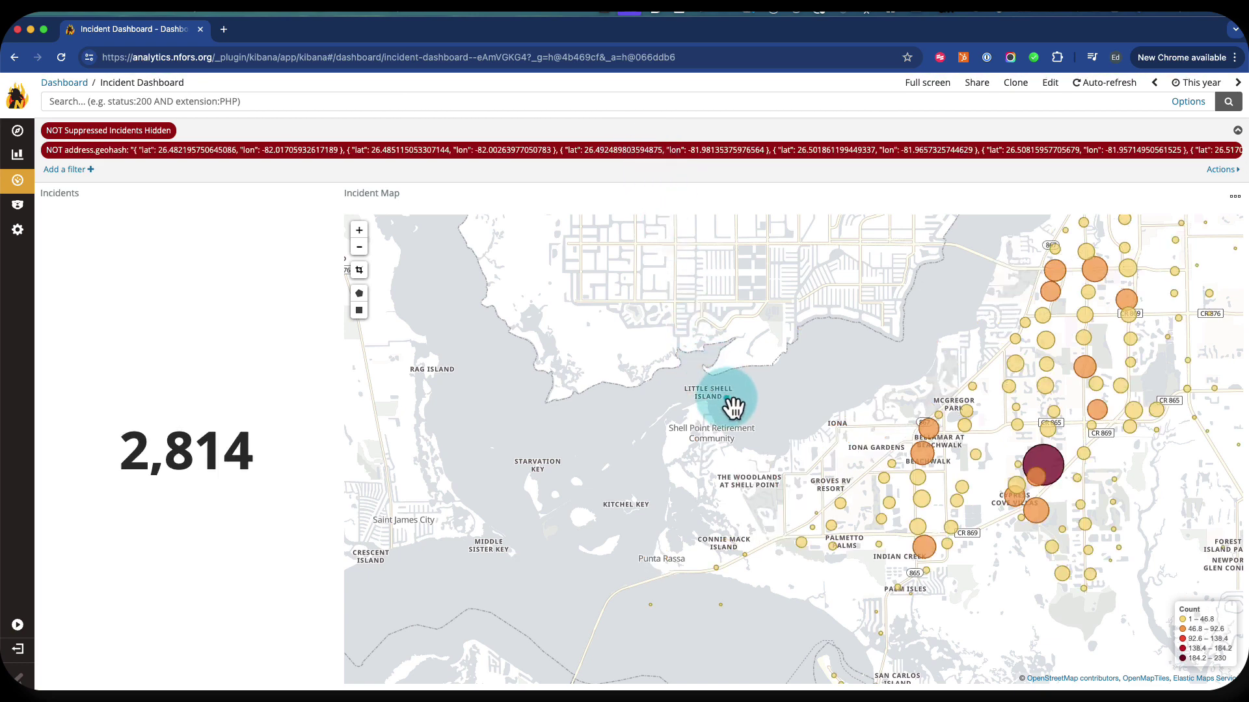
{"action": "left_click_drag", "start_coordinate": [730, 407], "coordinate": [620, 462]}
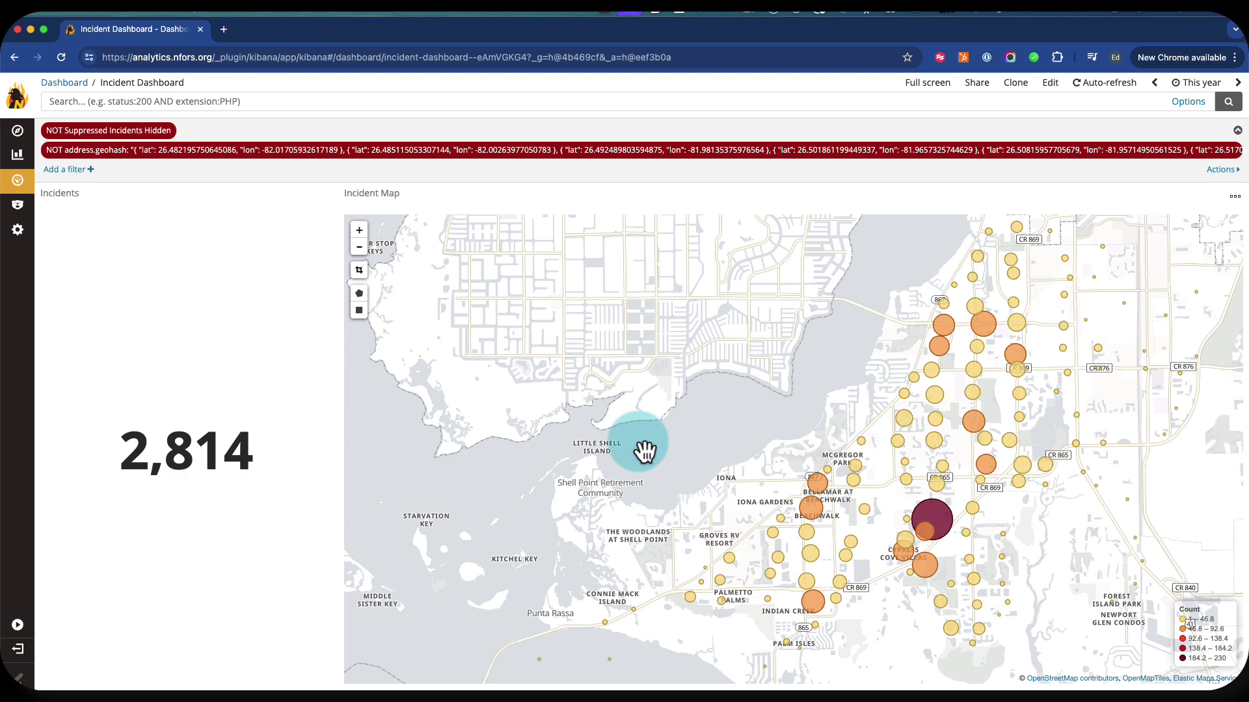
Review the turnout, total response and total event metrics and the classification charts for incidents outside the polygon
{"action": "scroll", "coordinate": [562, 477], "scroll_direction": "down", "scroll_amount": 3}
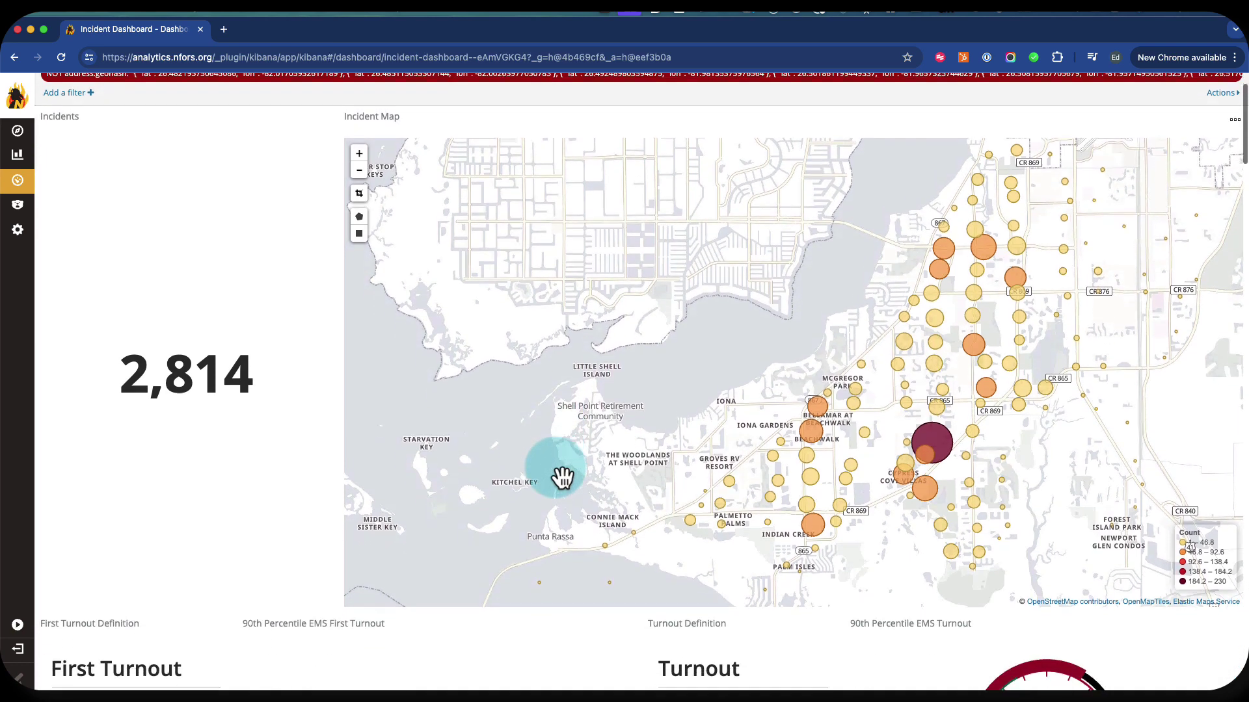
{"action": "scroll", "coordinate": [728, 427], "scroll_direction": "down", "scroll_amount": 5}
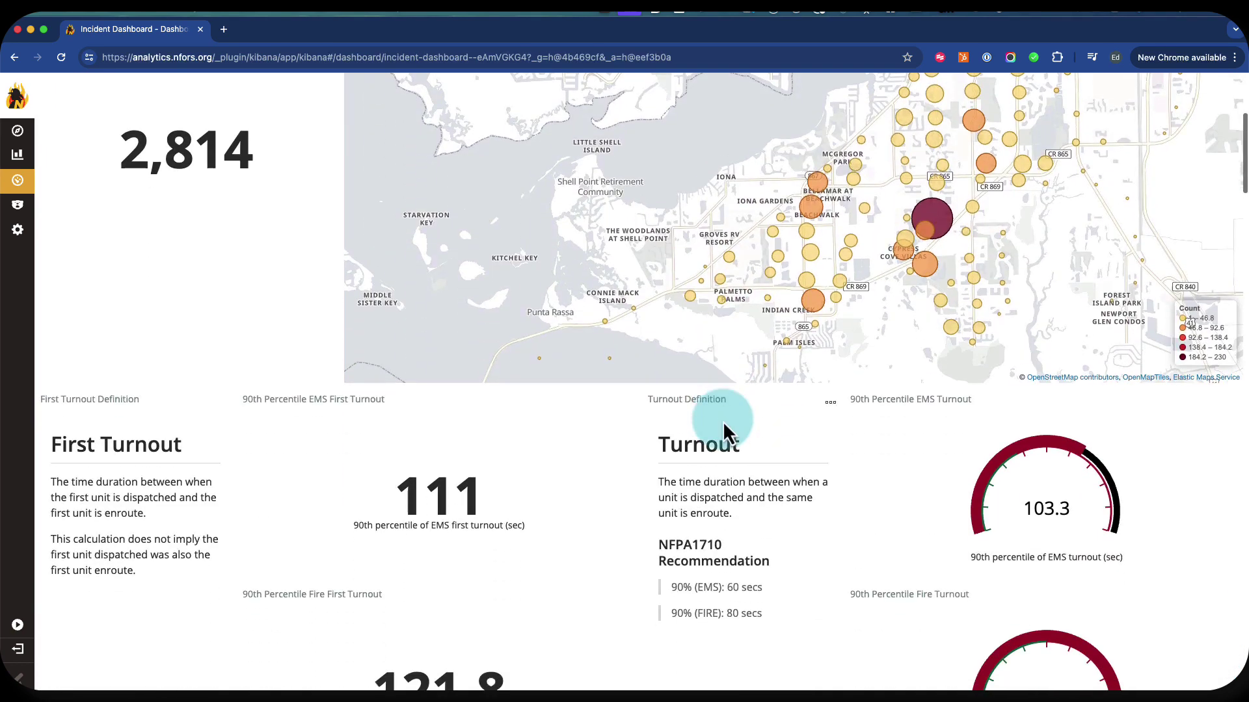
{"action": "scroll", "coordinate": [432, 485], "scroll_direction": "down", "scroll_amount": 10}
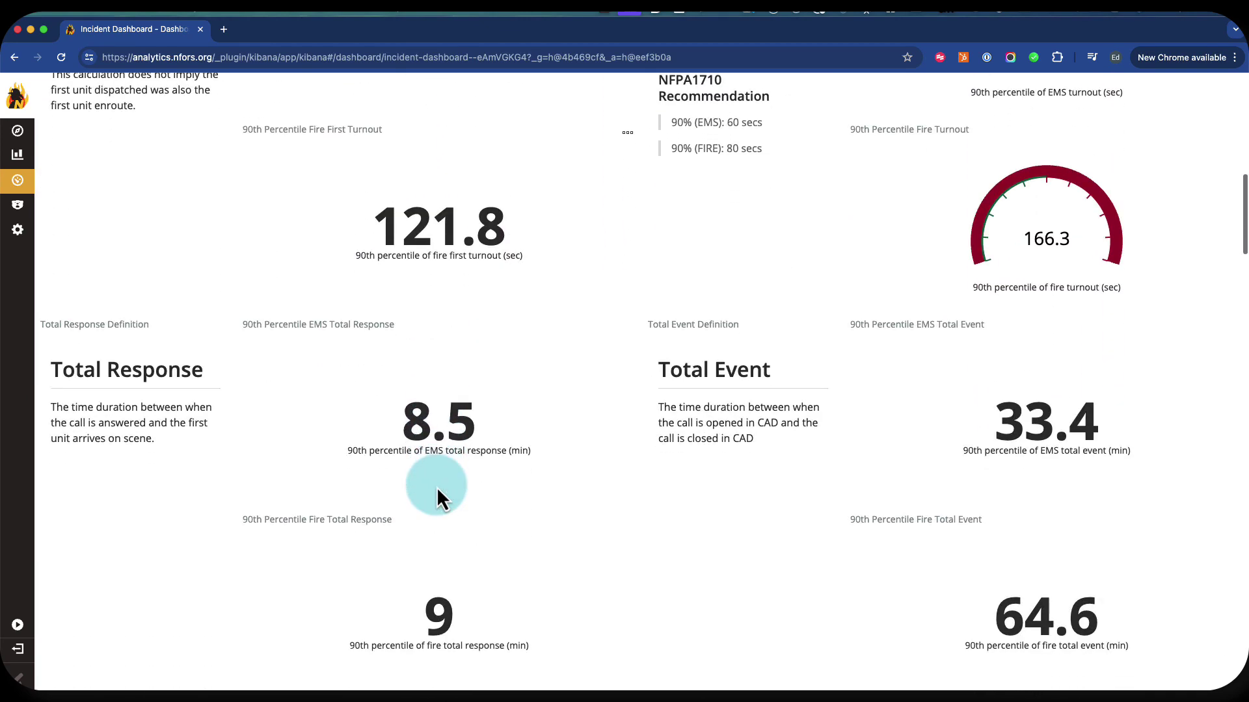
{"action": "scroll", "coordinate": [435, 486], "scroll_direction": "down", "scroll_amount": 11}
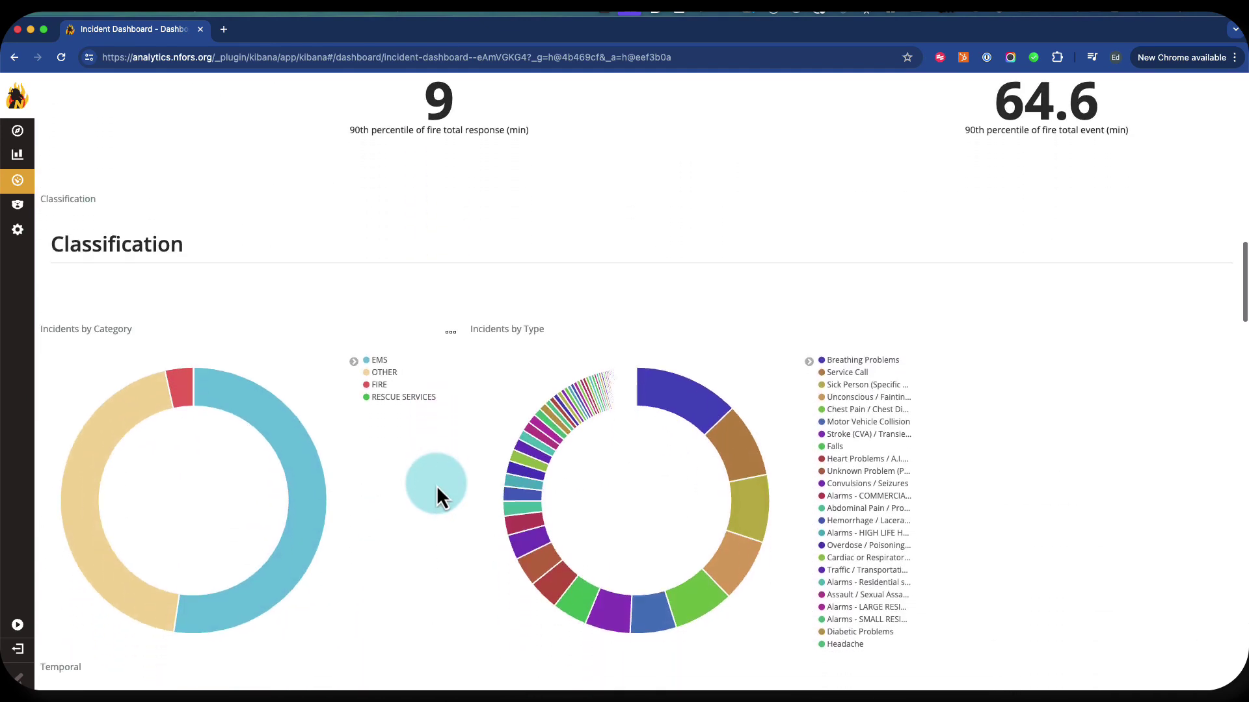
{"action": "scroll", "coordinate": [424, 393], "scroll_direction": "up", "scroll_amount": 20}
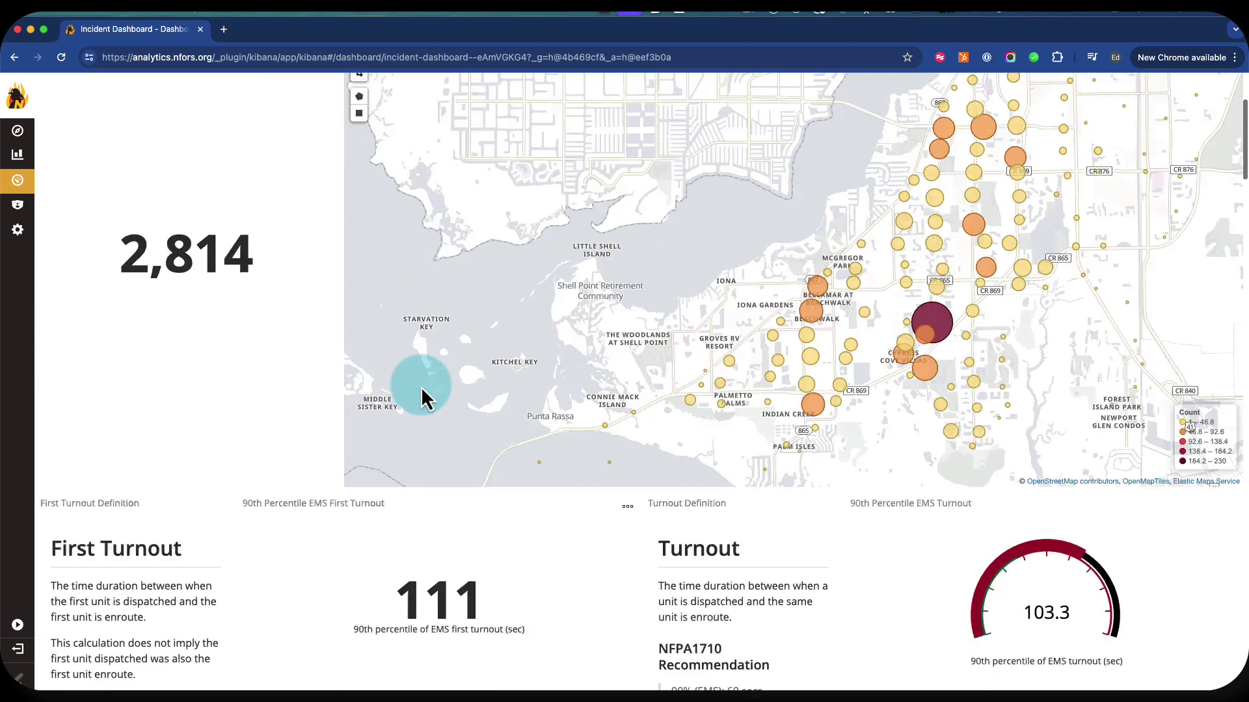
{"action": "scroll", "coordinate": [420, 387], "scroll_direction": "up", "scroll_amount": 4}
{"action": "mouse_move", "coordinate": [661, 148]}
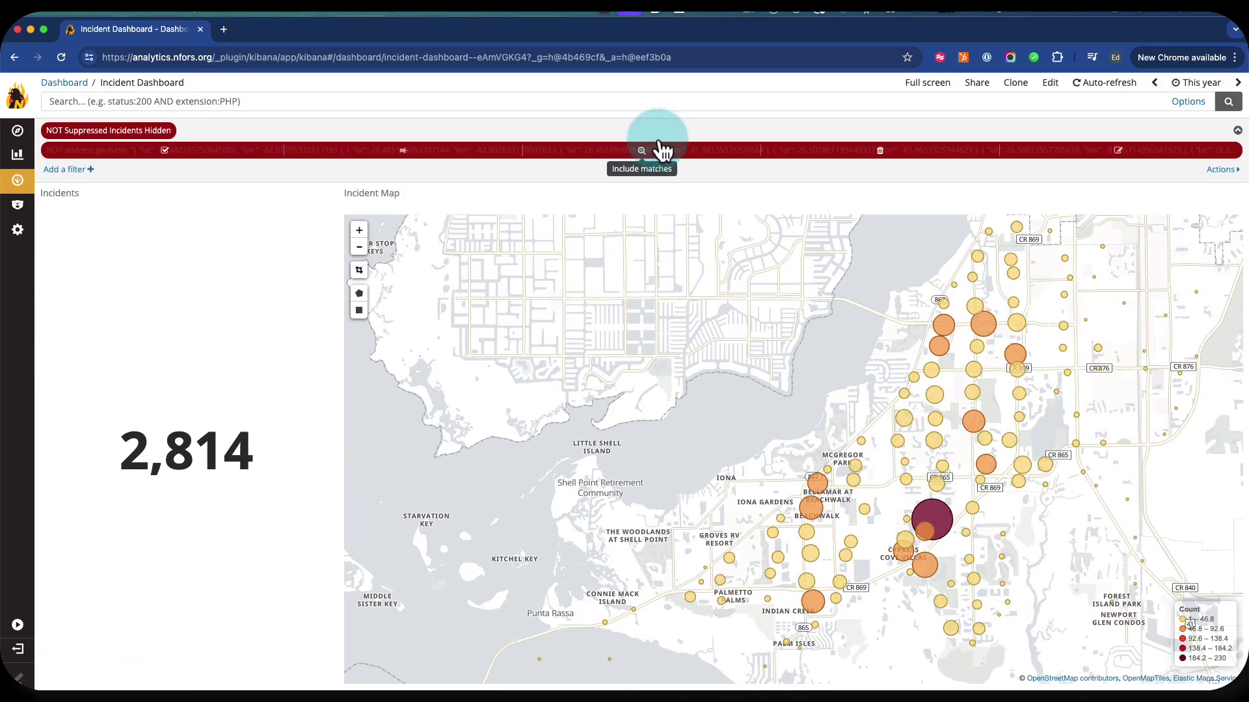